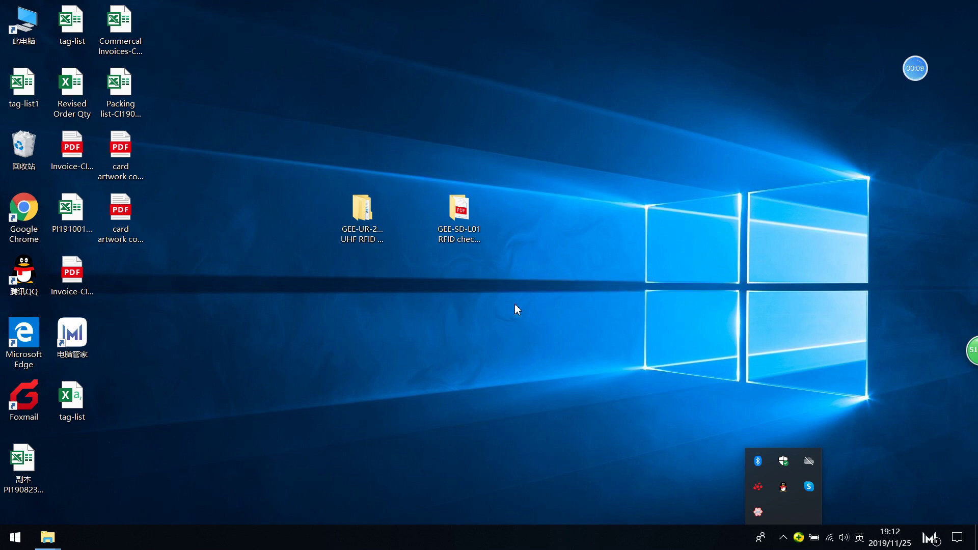
Select the GEE-SD-L01 RFID checkout SDK folder icon on the desktop
drag(496, 276, 424, 176)
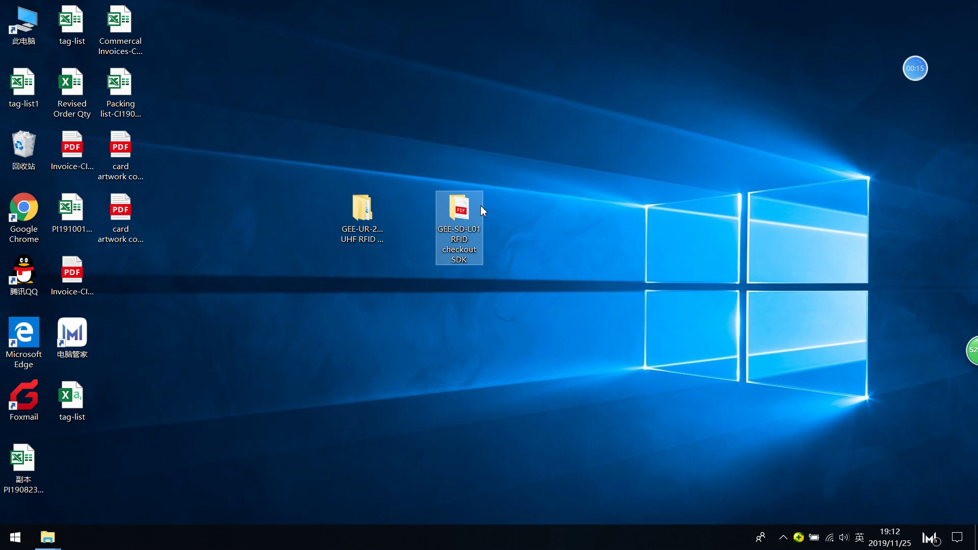
mouse_move(464, 223)
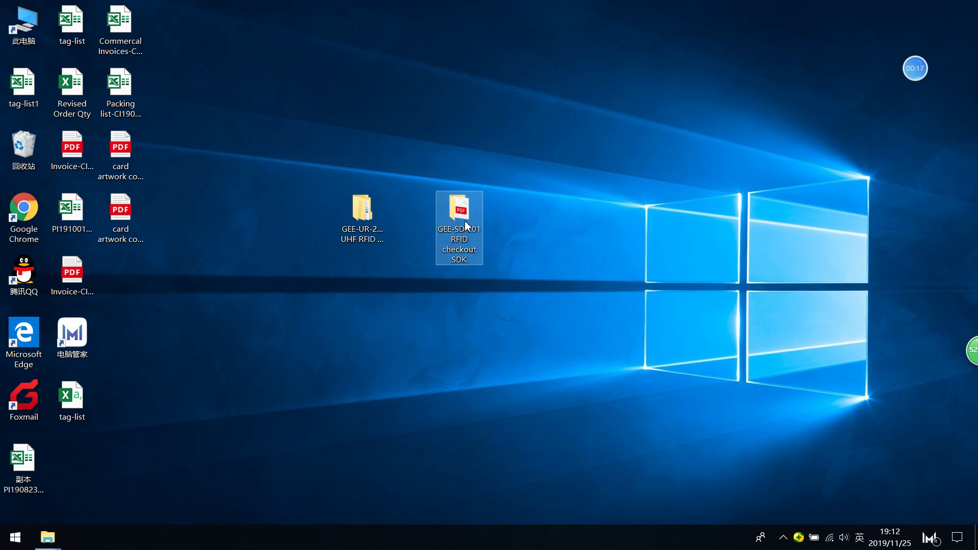
Open the GEE-SD-L01 RFID checkout SDK folder and select each of its folders and the protocol PDF
double_click(478, 221)
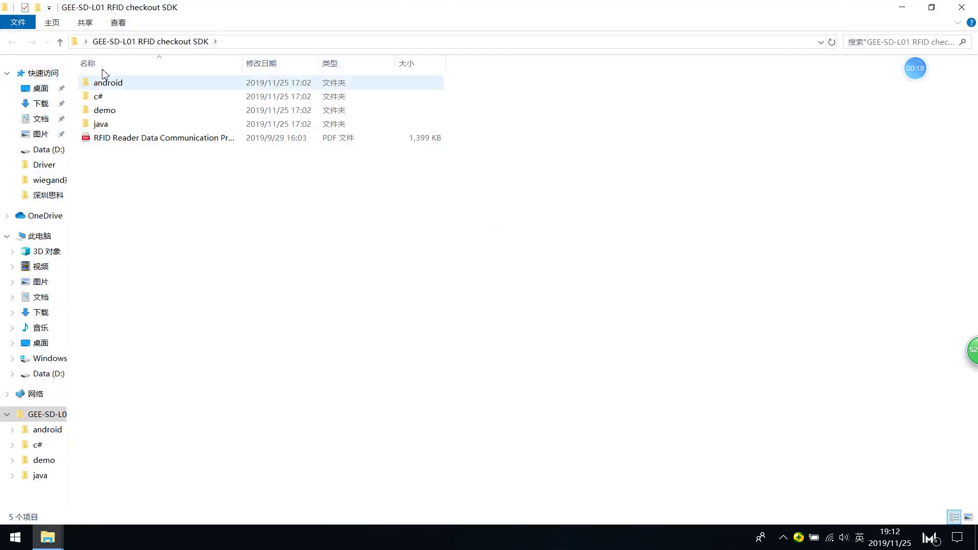
drag(151, 178, 106, 88)
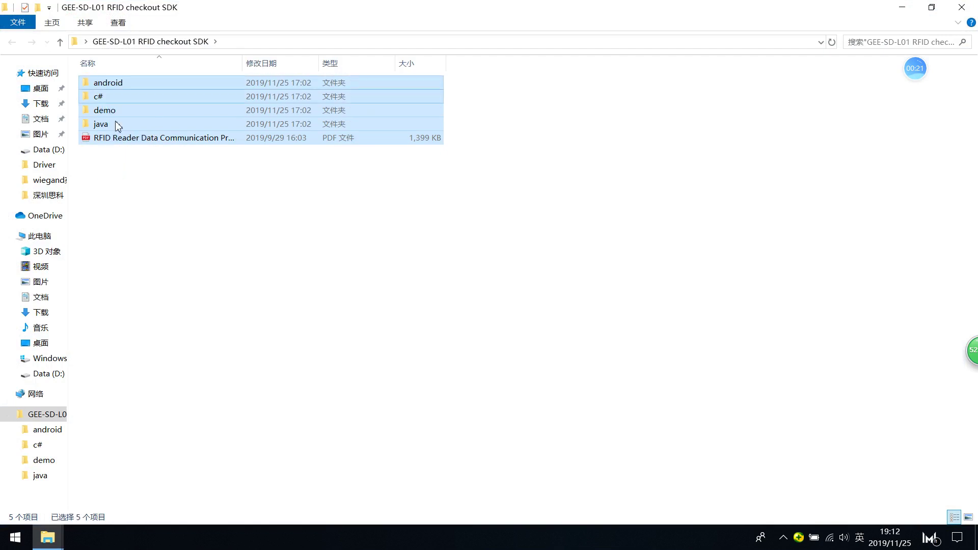
click(129, 185)
click(122, 125)
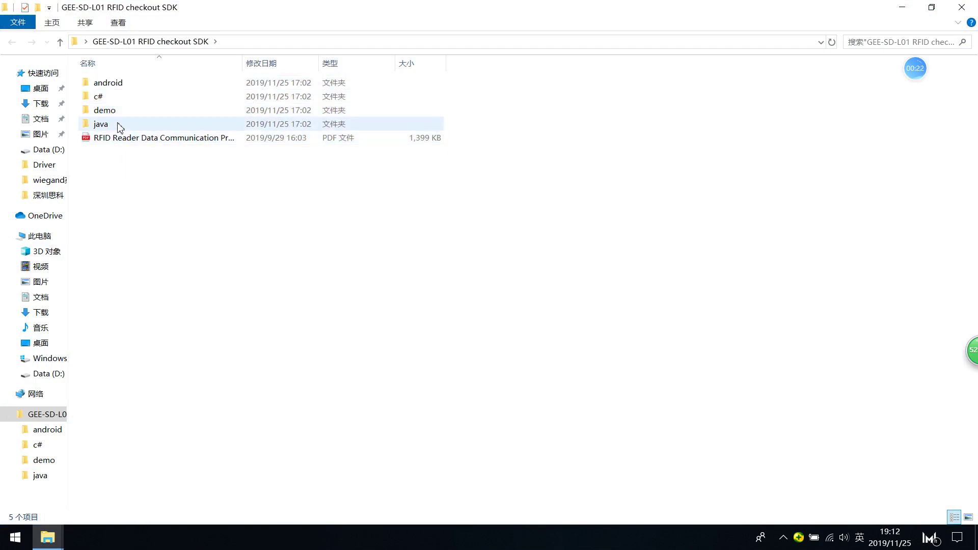
click(123, 84)
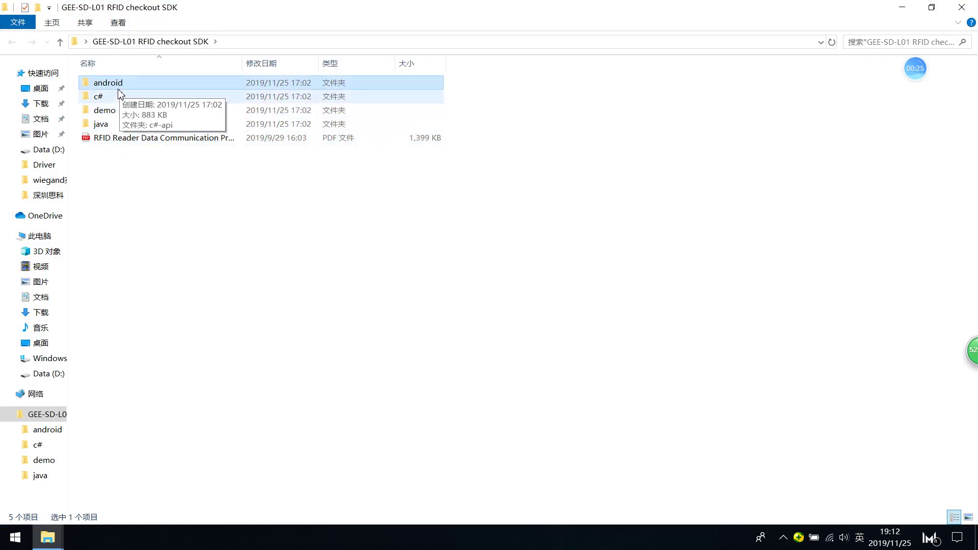
click(108, 98)
click(107, 109)
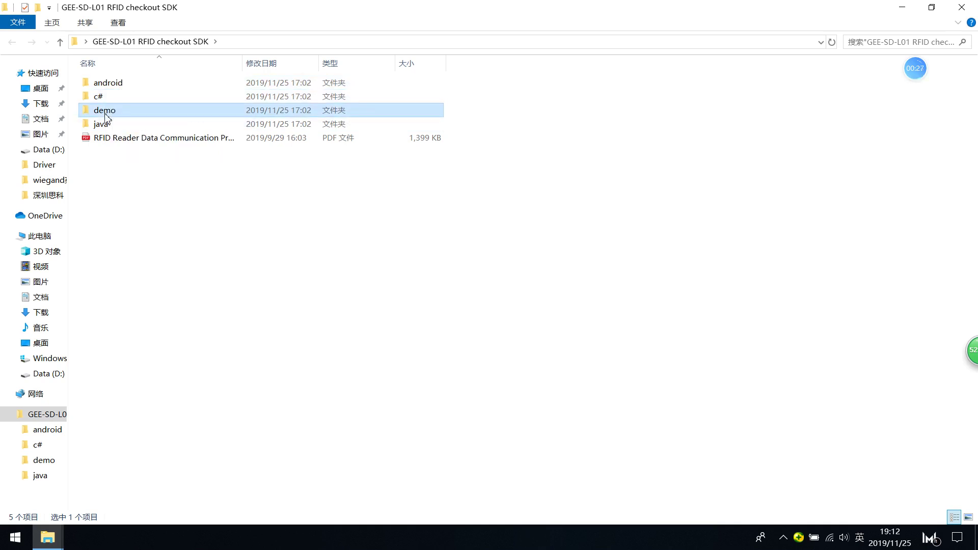
click(102, 125)
click(150, 138)
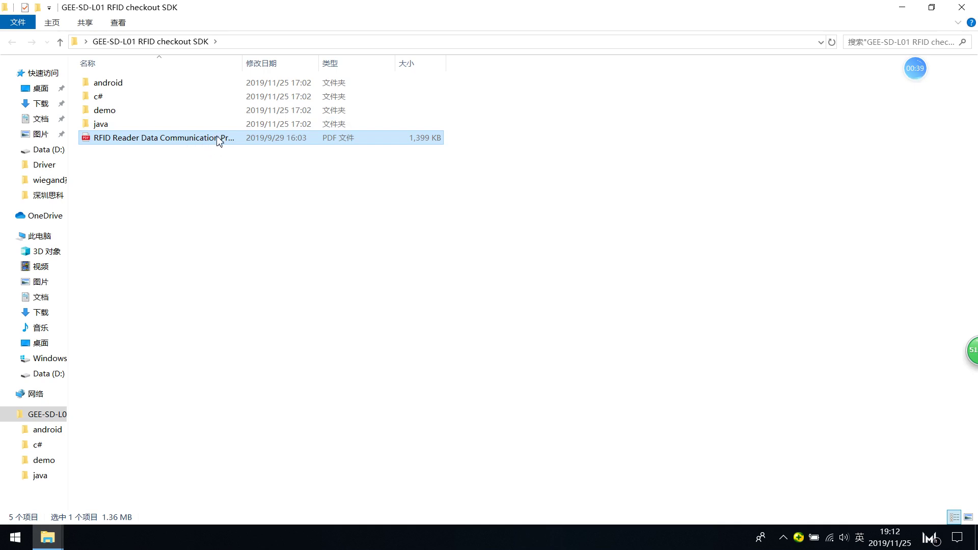
Widen the Name column so the full RFID Reader Data Communication Protocol PDF name shows
drag(246, 60, 289, 62)
click(235, 227)
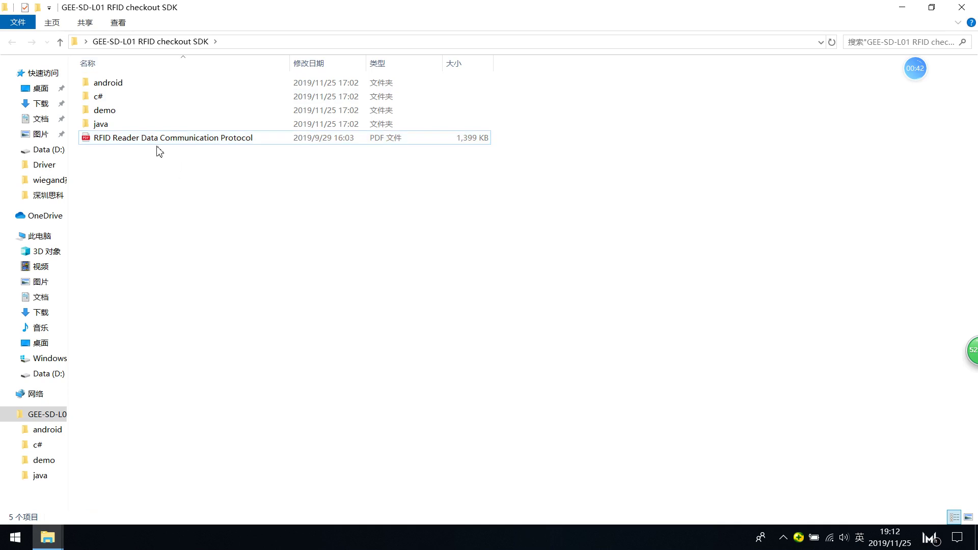
click(117, 94)
Open the android folder twice, returning to the SDK folder via the breadcrumb each time
double_click(120, 86)
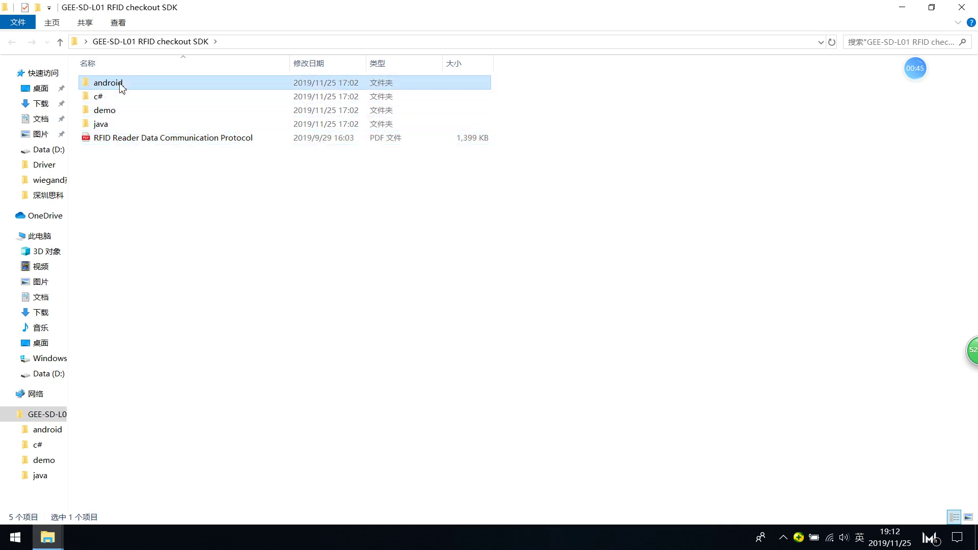
click(202, 43)
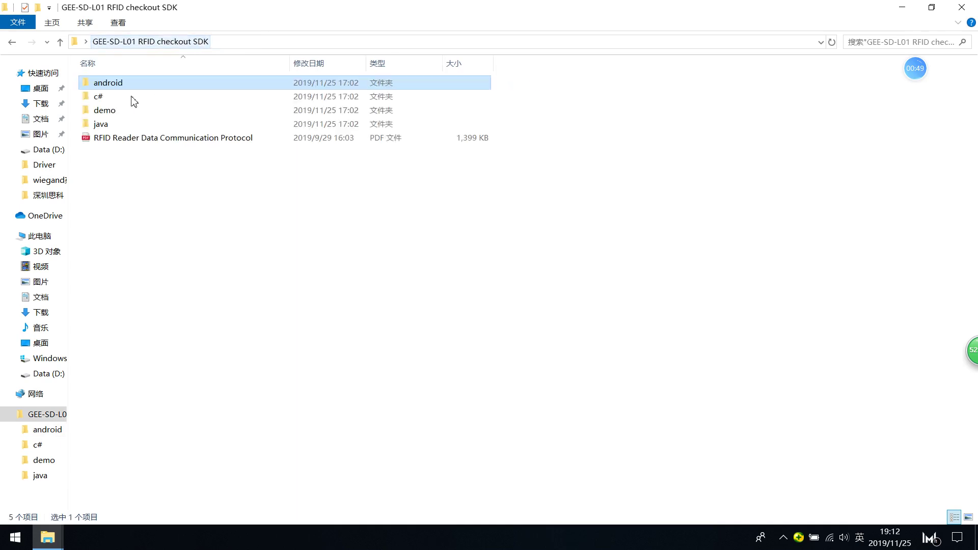
click(107, 111)
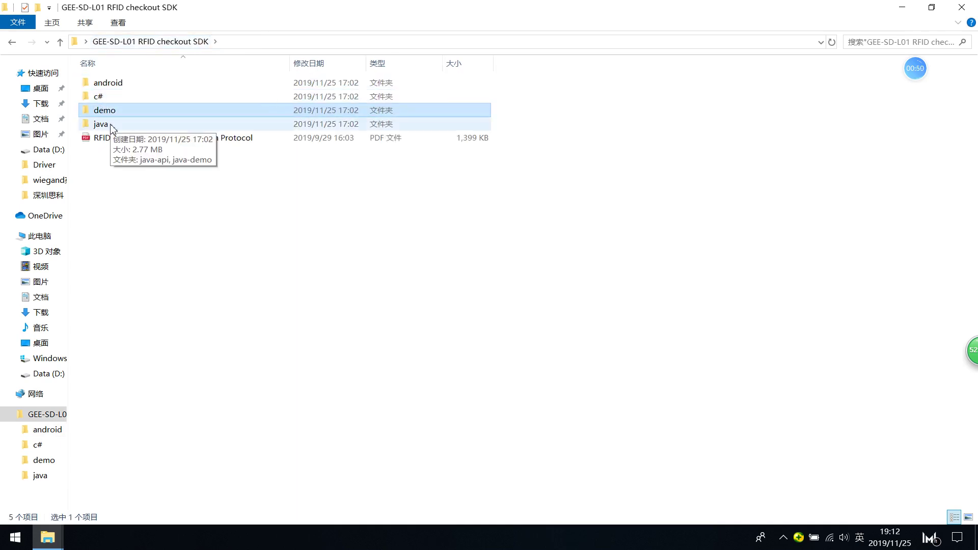
double_click(127, 85)
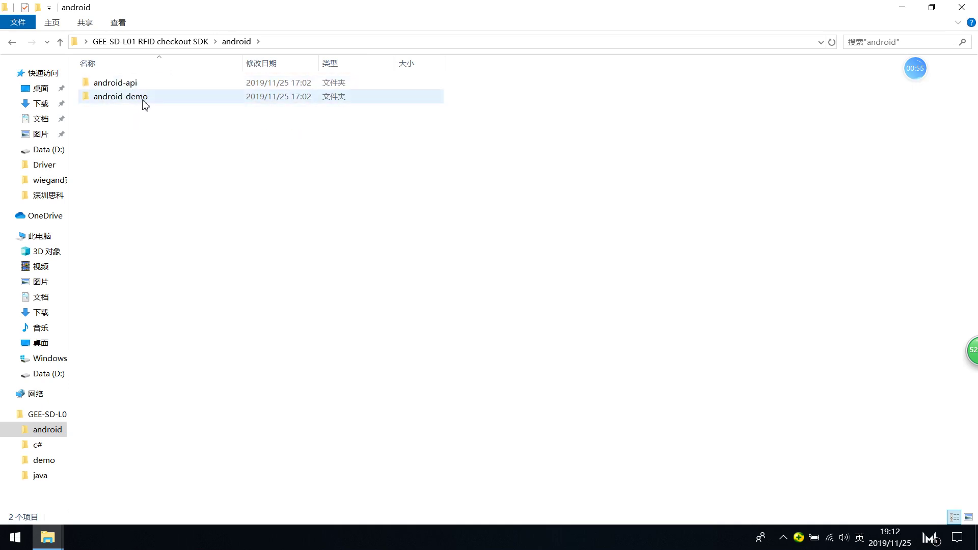
click(192, 43)
Select the c#, demo and java folders in turn, ending on c#
click(134, 99)
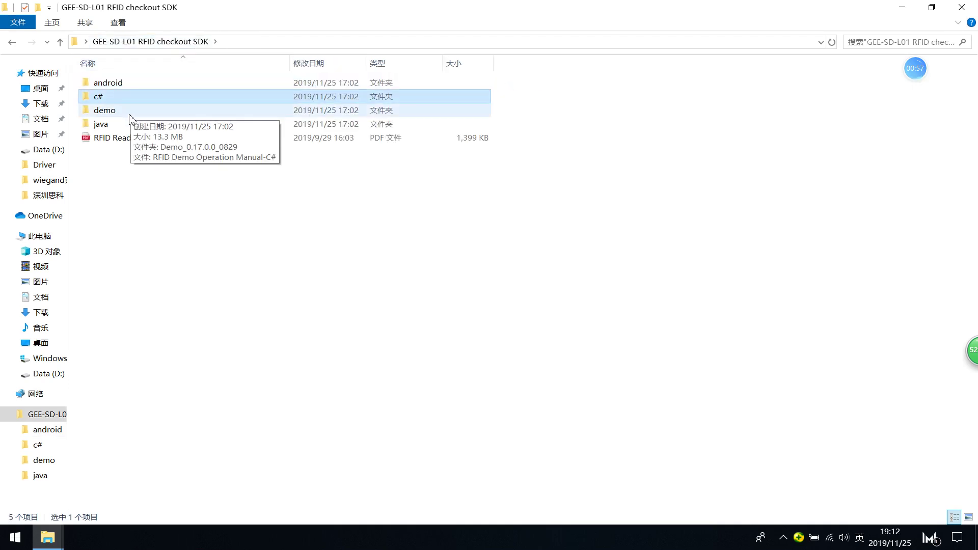
click(131, 113)
click(130, 124)
click(127, 99)
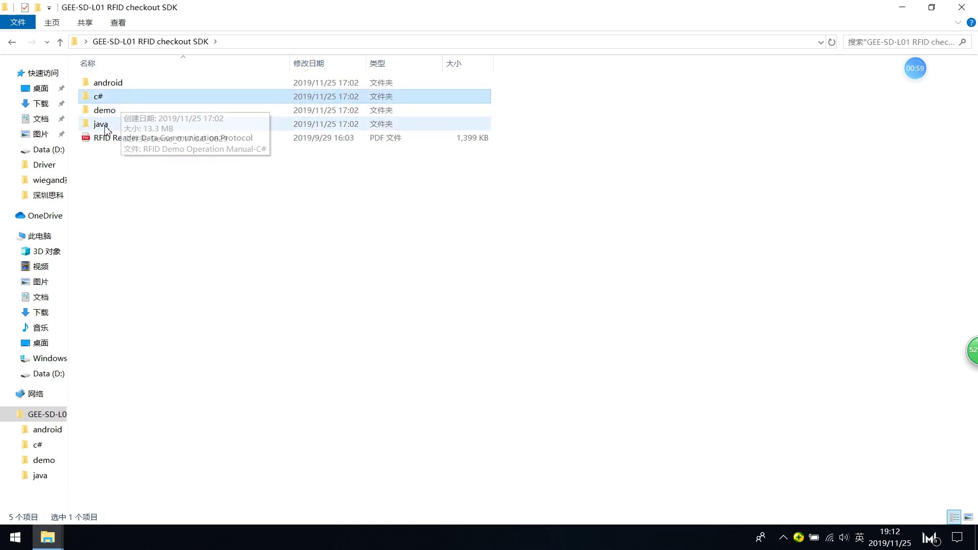
click(116, 125)
click(120, 106)
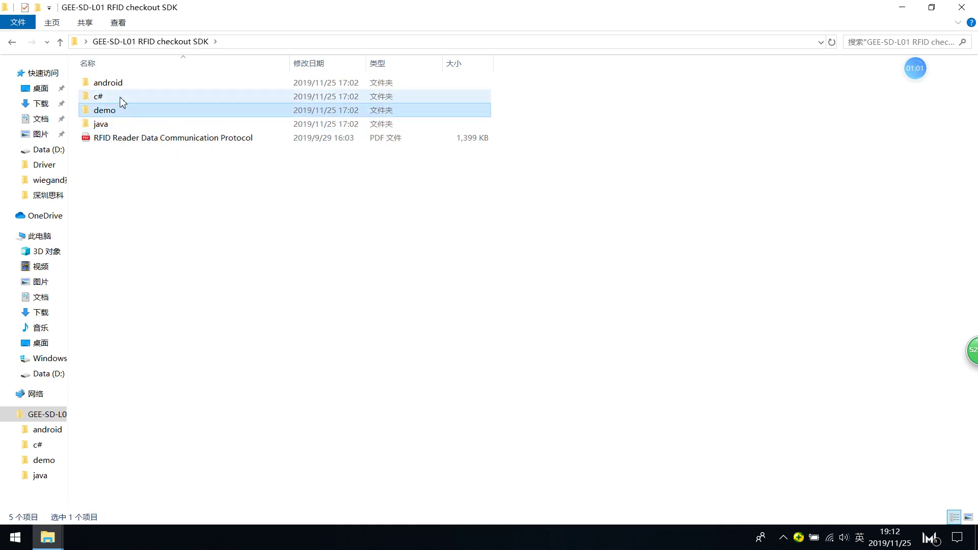
click(128, 95)
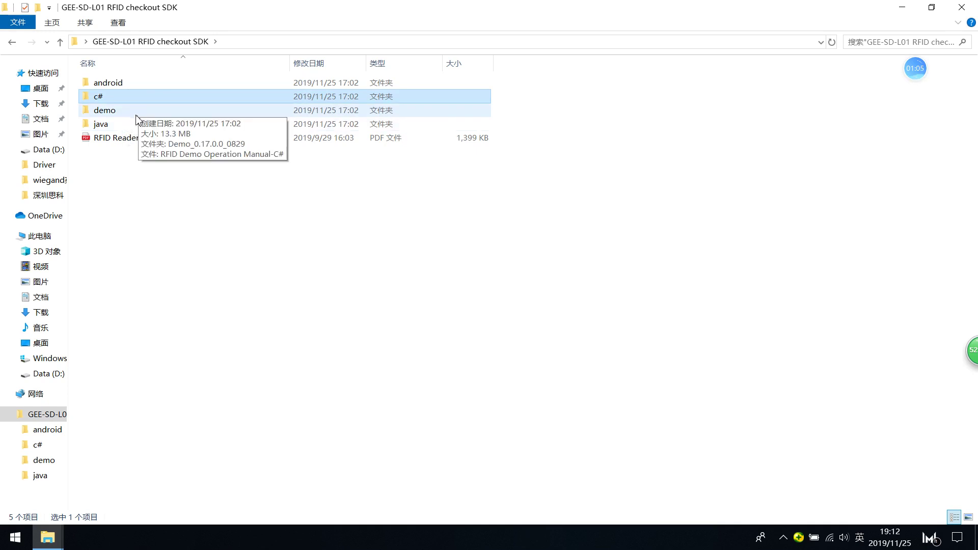
Open demo\Demo_0.17.0.0_0829 and select the GReaderDemo application
double_click(138, 114)
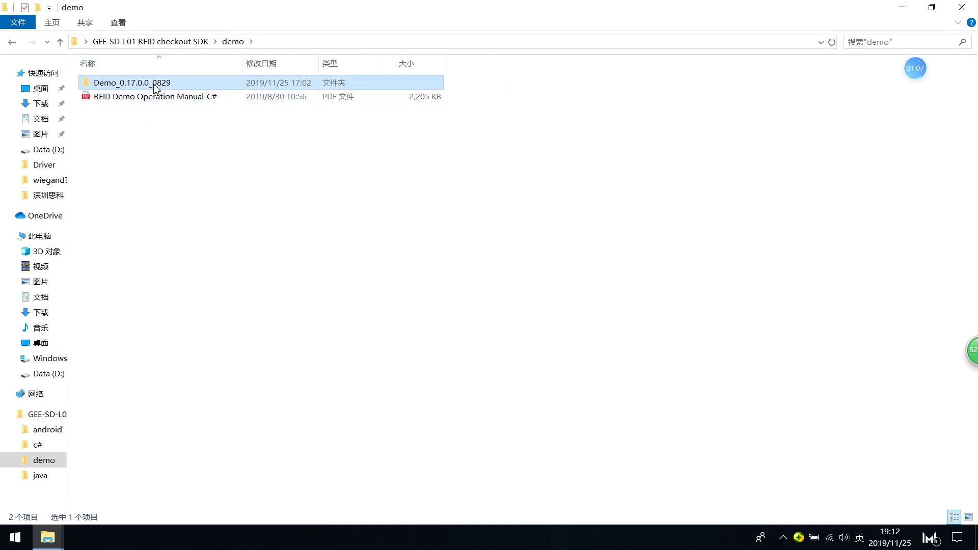
double_click(153, 84)
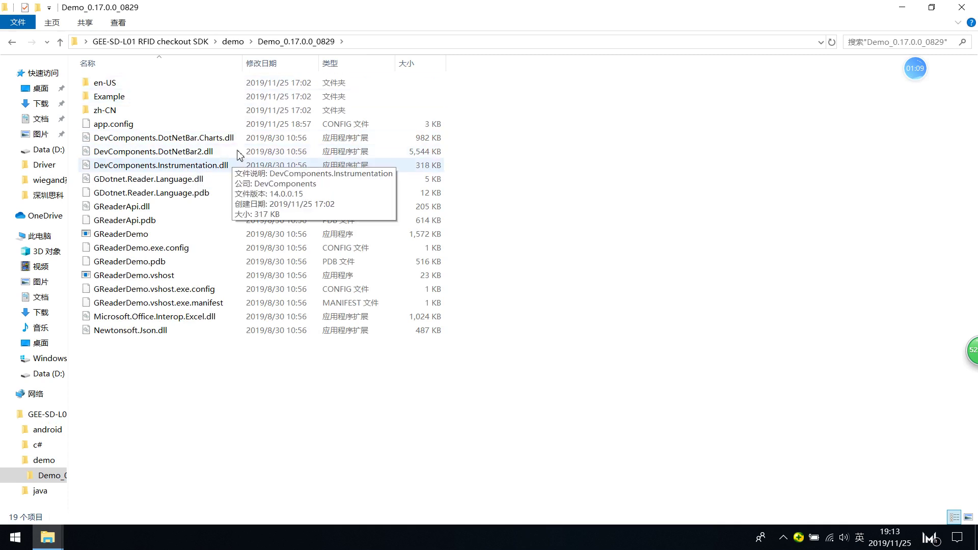
click(122, 239)
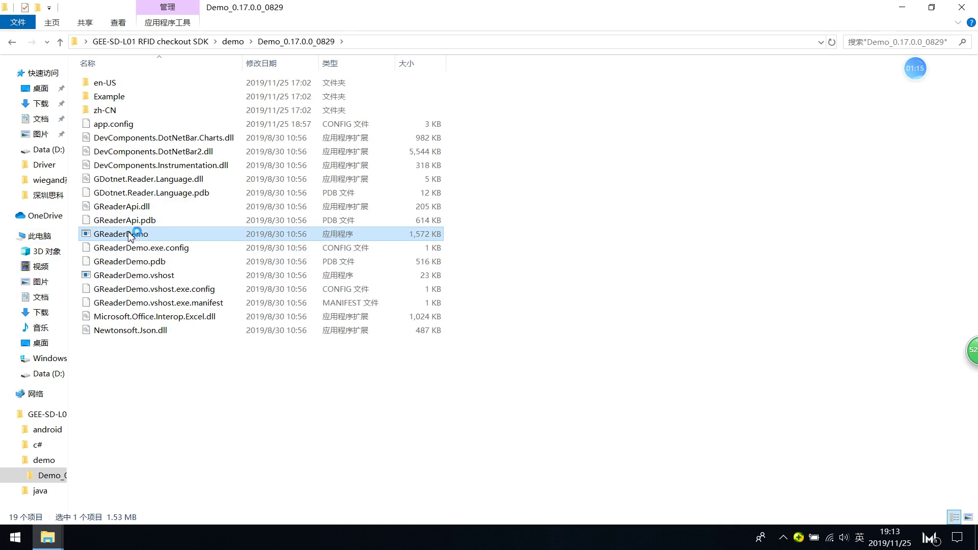
Launch GReaderDemo and keep RS232 on COM5 at 115200 in the Connection dialog
double_click(214, 233)
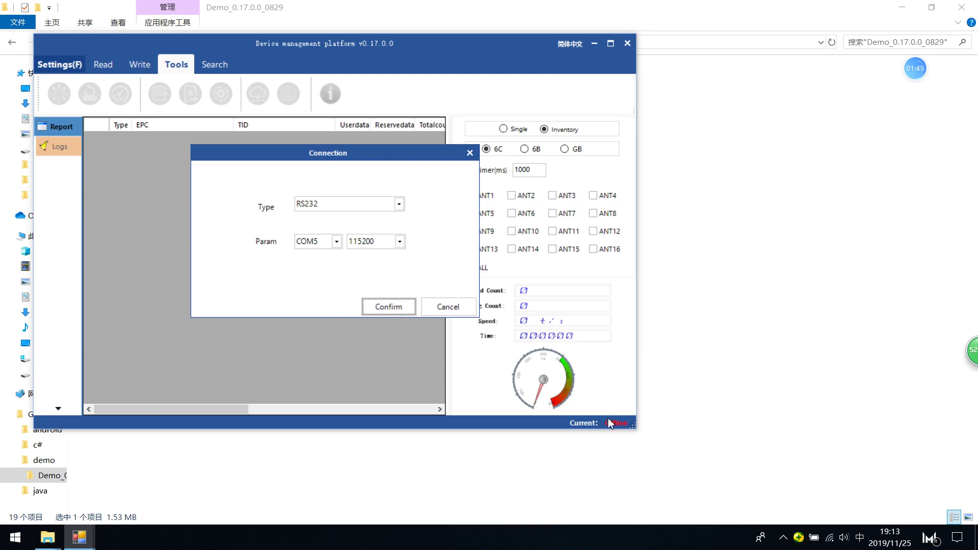
click(399, 205)
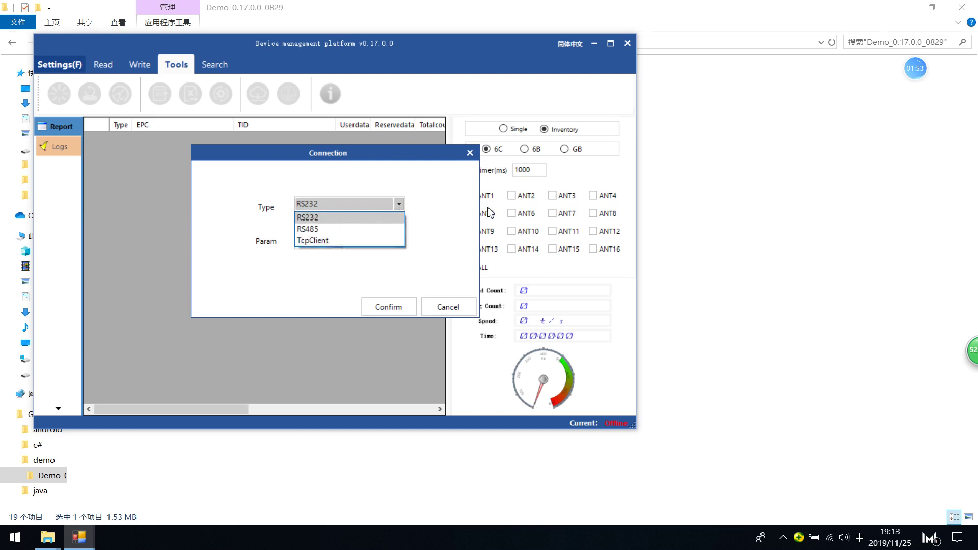
click(418, 181)
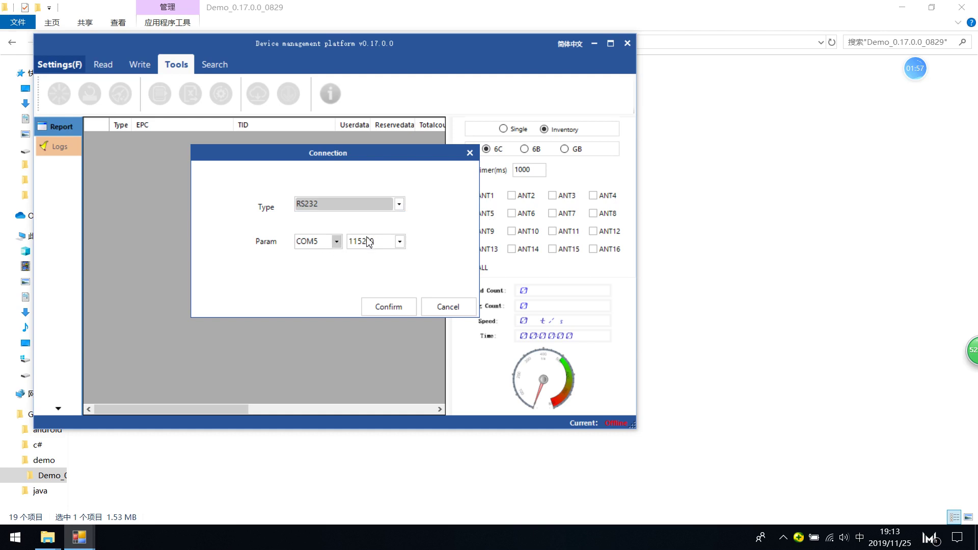
drag(390, 152, 422, 149)
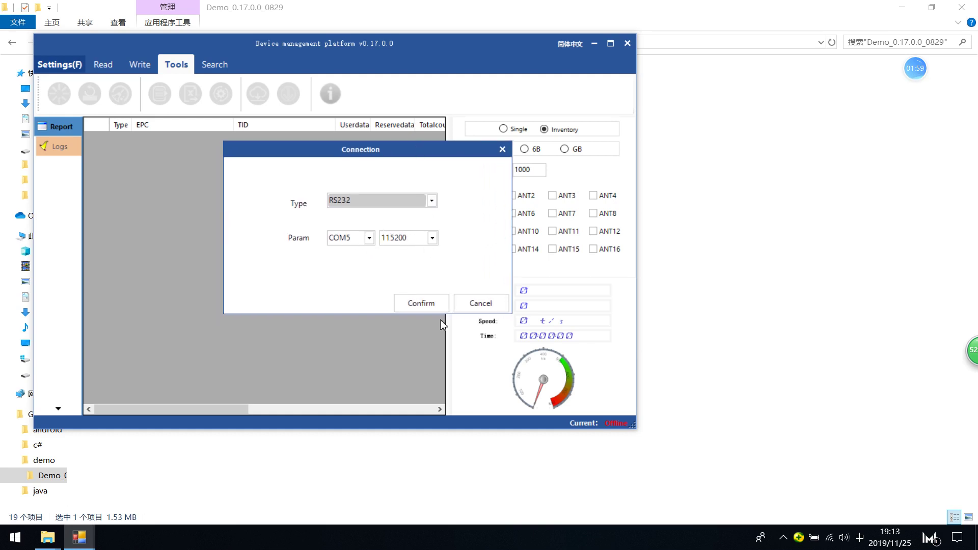
Confirm the connection, maximize the window, and switch between the Search and Tools pages
click(421, 304)
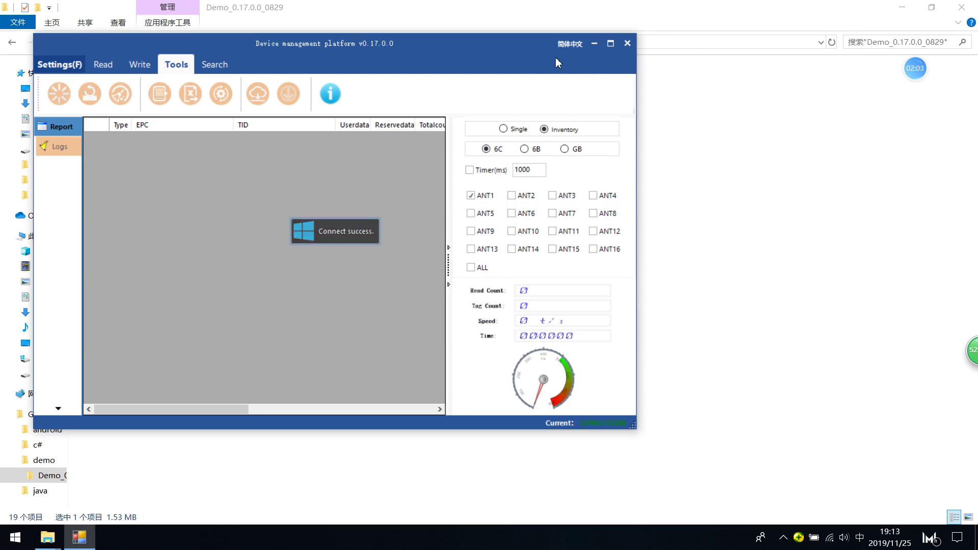
click(611, 43)
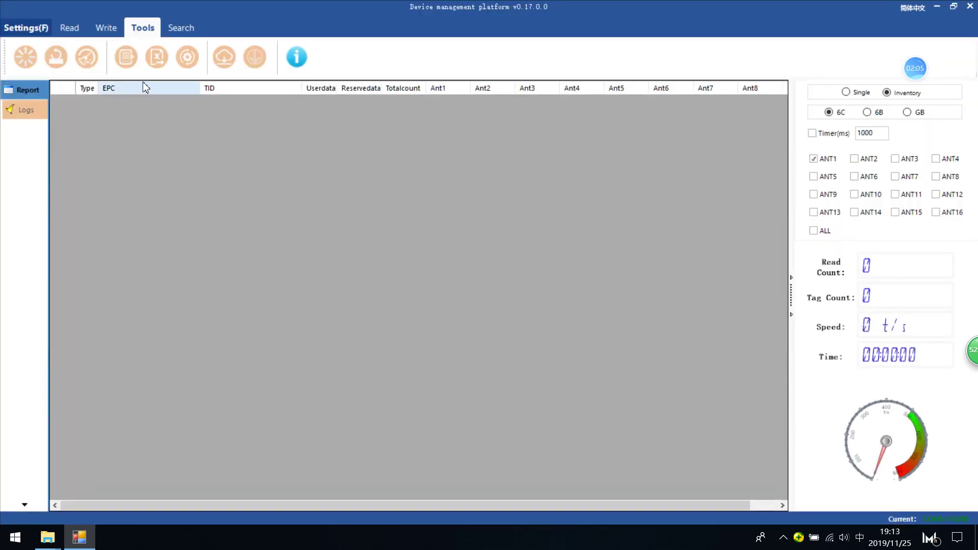
click(188, 26)
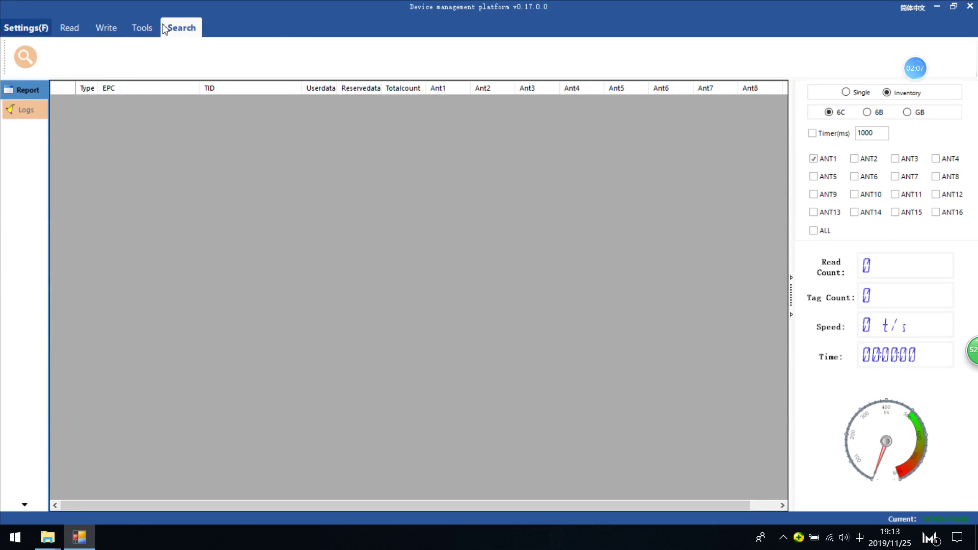
click(143, 29)
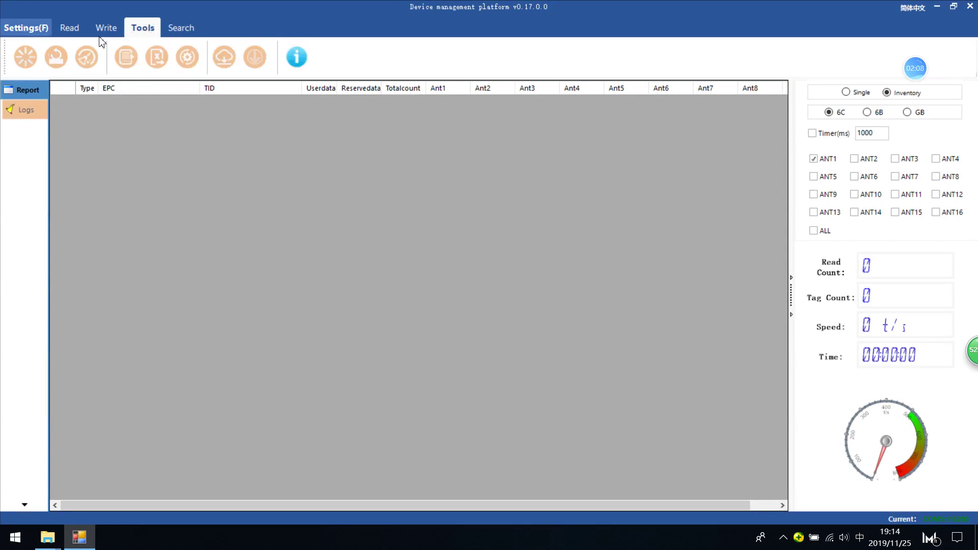
click(182, 30)
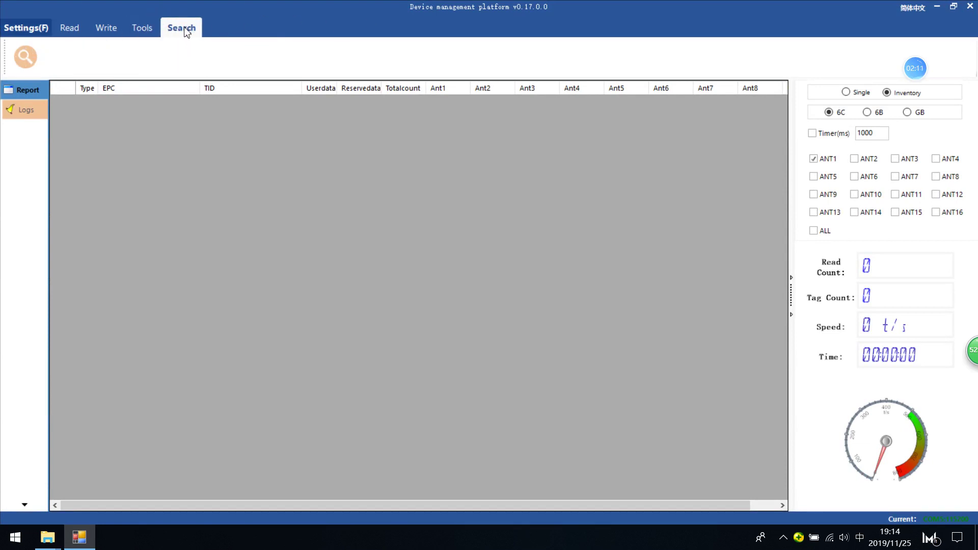
click(138, 32)
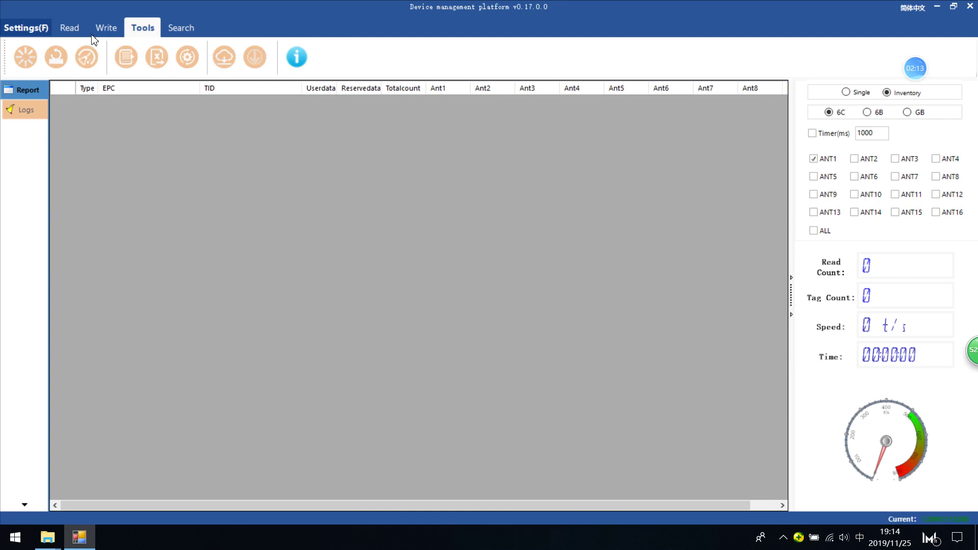
Check the Settings menu, then view the Read, Write, Tools and Search pages
click(23, 29)
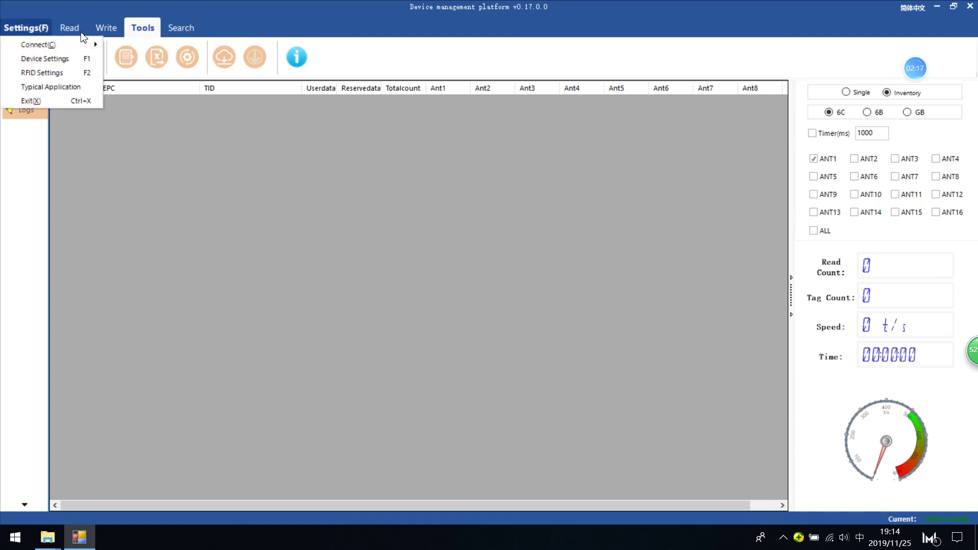
click(77, 26)
click(78, 26)
click(109, 32)
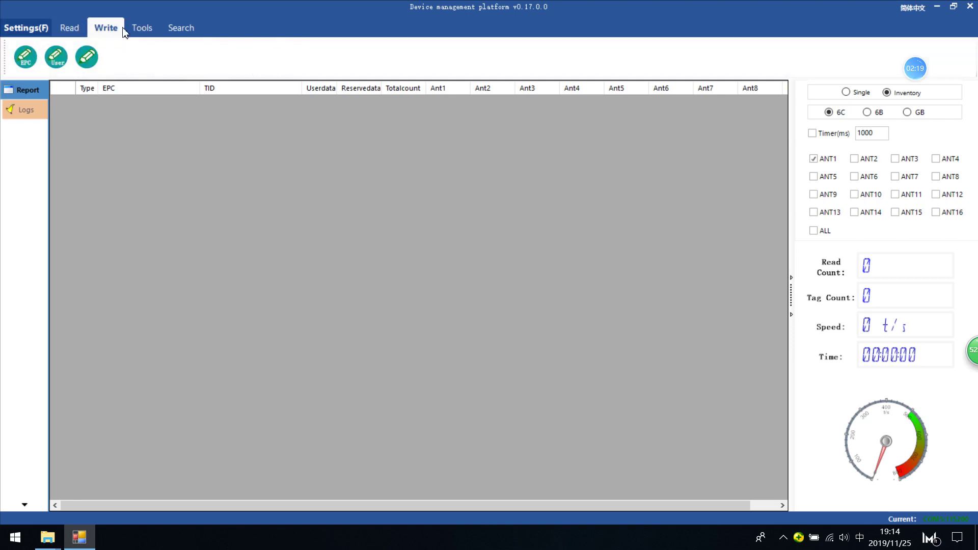
click(142, 29)
click(196, 33)
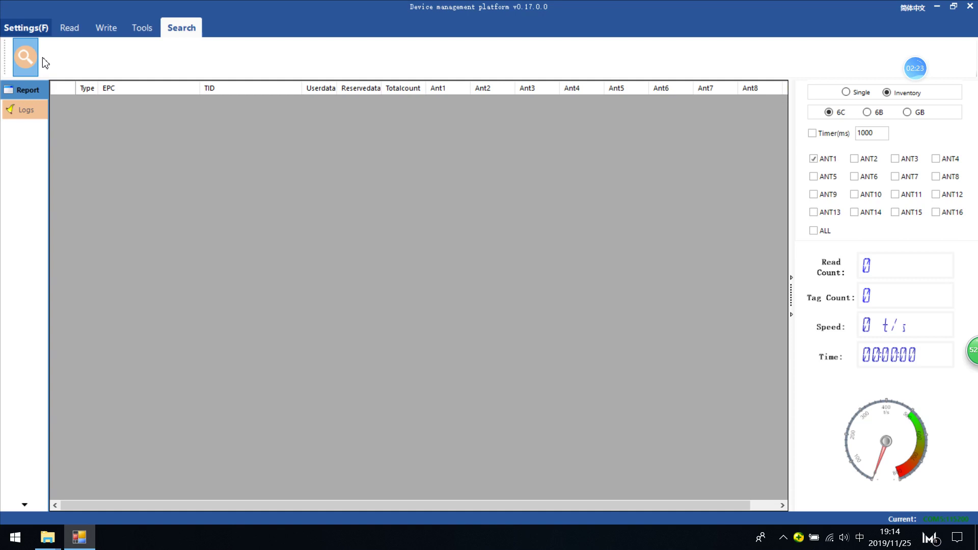
click(26, 57)
drag(388, 135, 173, 156)
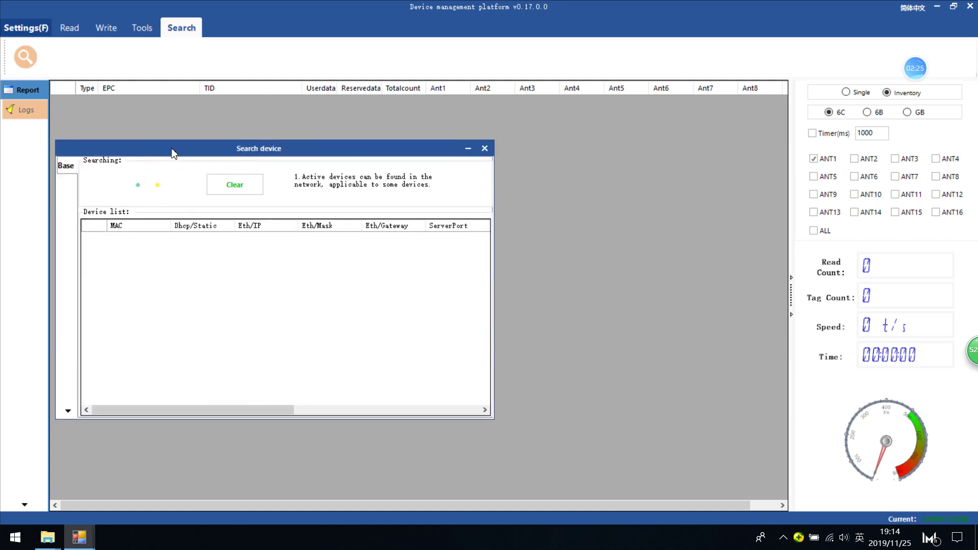
drag(342, 148, 426, 117)
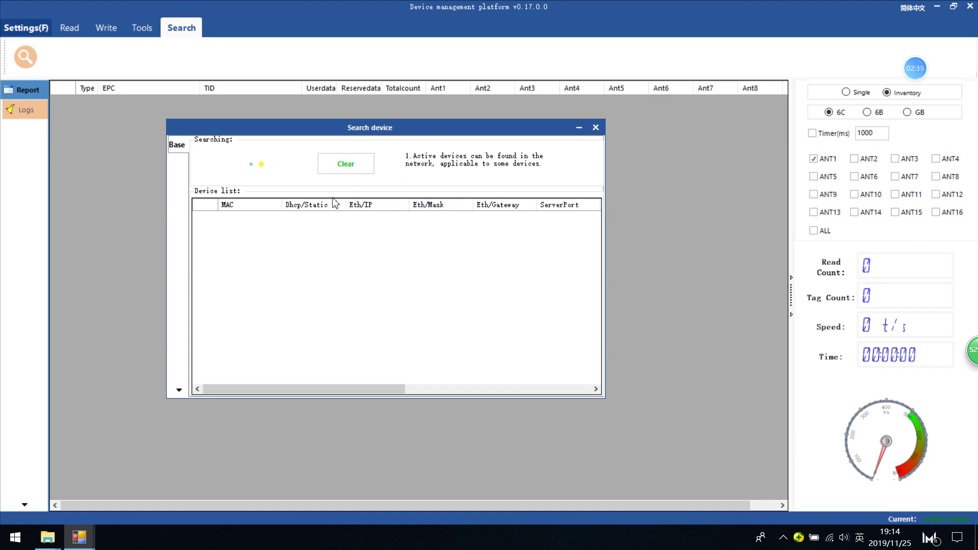
click(368, 205)
click(258, 206)
click(595, 128)
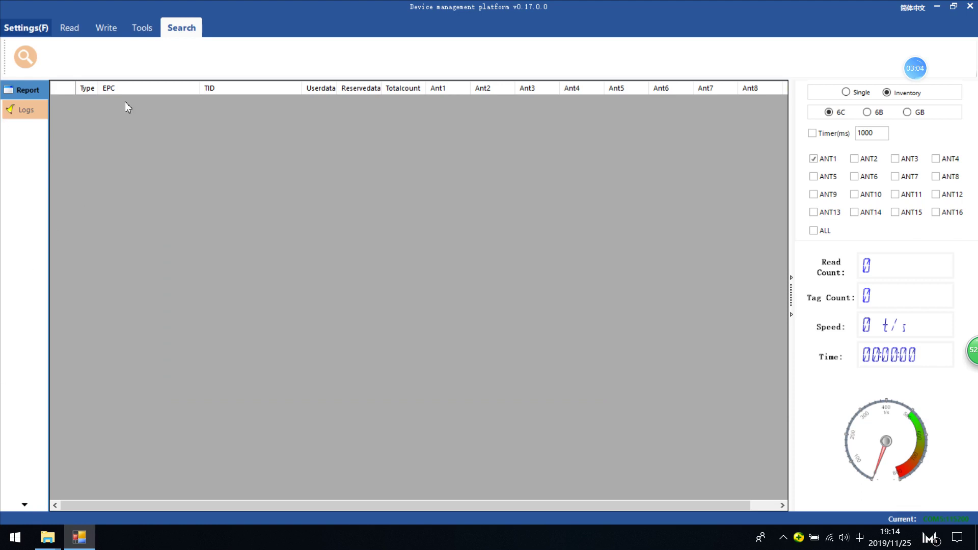
Switch to the Tools page, then to the Write page
click(140, 27)
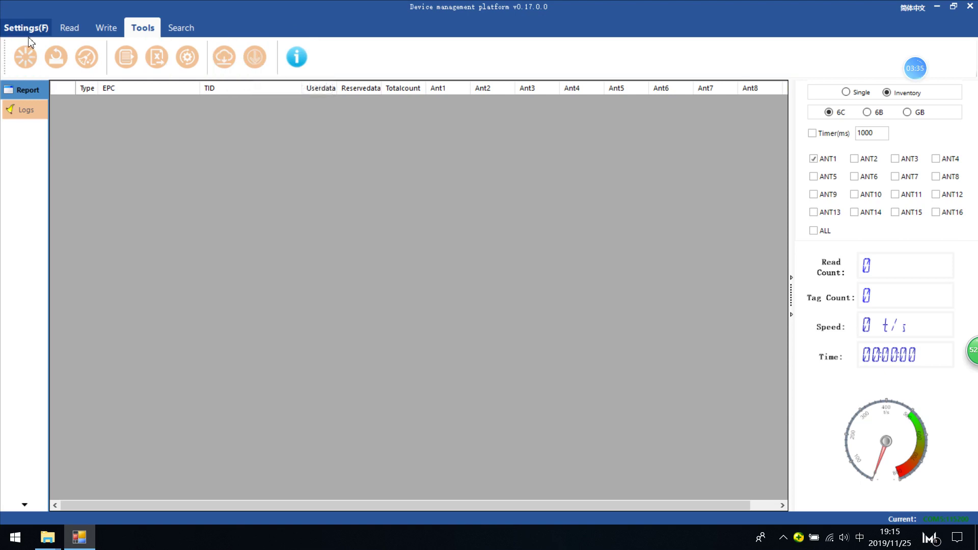
click(103, 29)
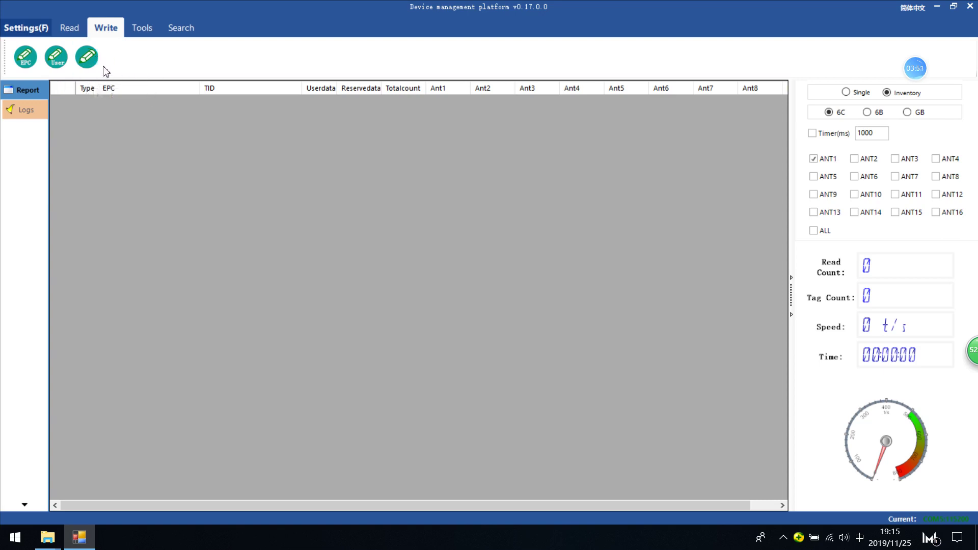
Open the Read page and toggle reading to Single, then back to Inventory
click(69, 29)
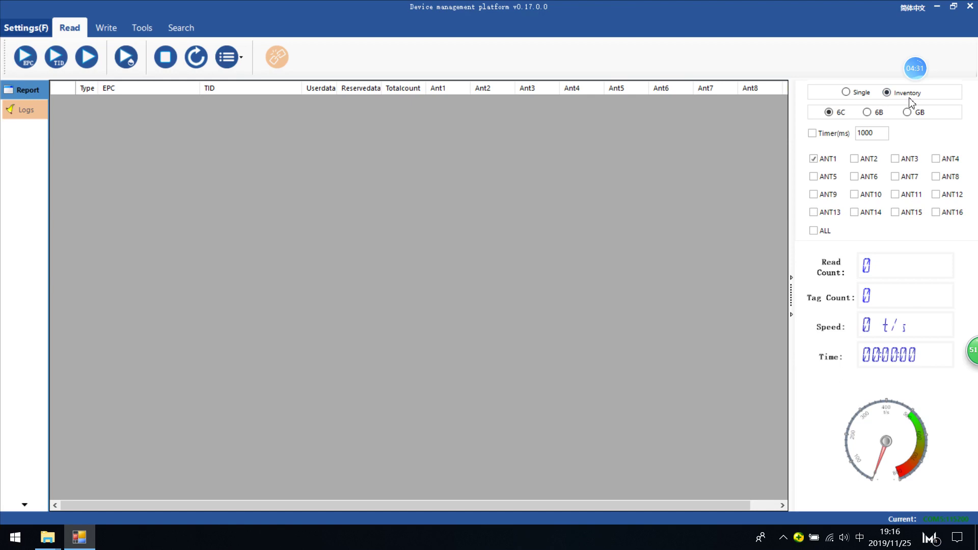
click(846, 93)
click(885, 93)
Enable antennas ANT2, ANT3 and ANT4, then disable them again, leaving only ANT1
click(865, 160)
click(898, 160)
click(936, 161)
click(856, 160)
click(896, 159)
click(937, 160)
Reconnect through Settings > Connect > RS232 using COM5 at 115200
click(38, 24)
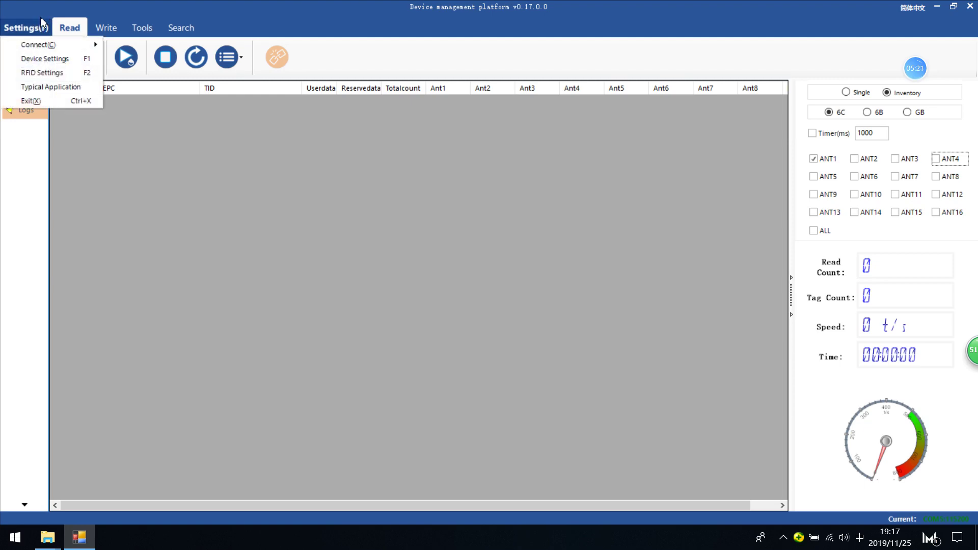
mouse_move(25, 45)
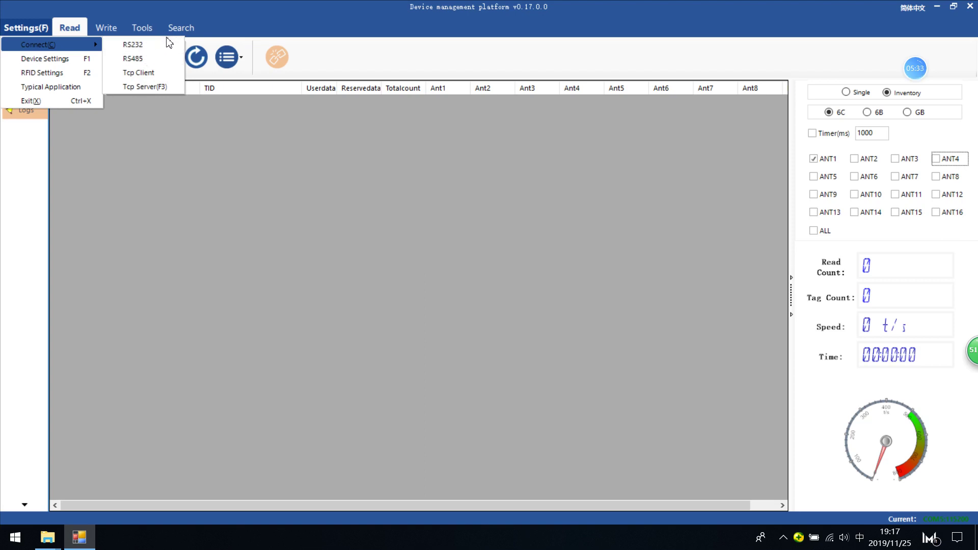
click(141, 47)
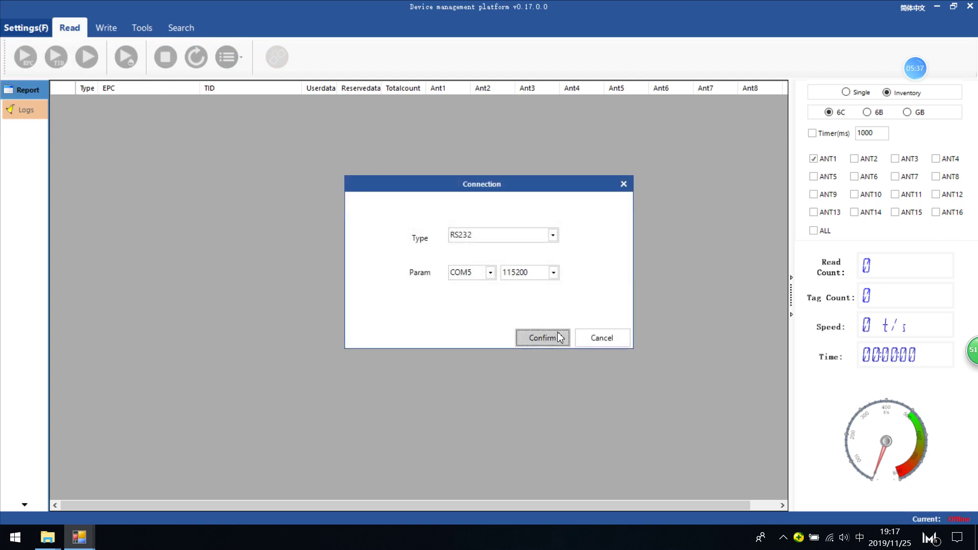
click(550, 333)
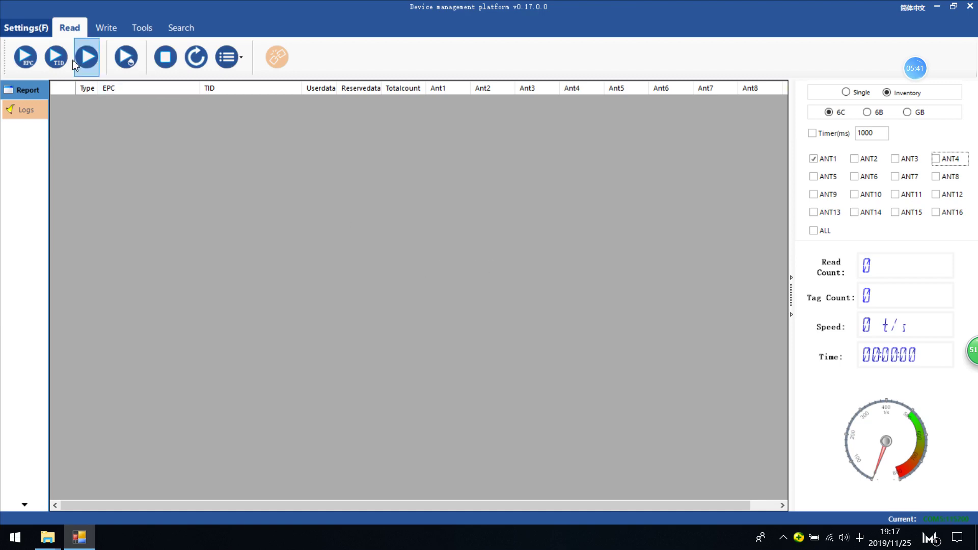
View the Tcp Server (F3) connection window, then close it
click(42, 28)
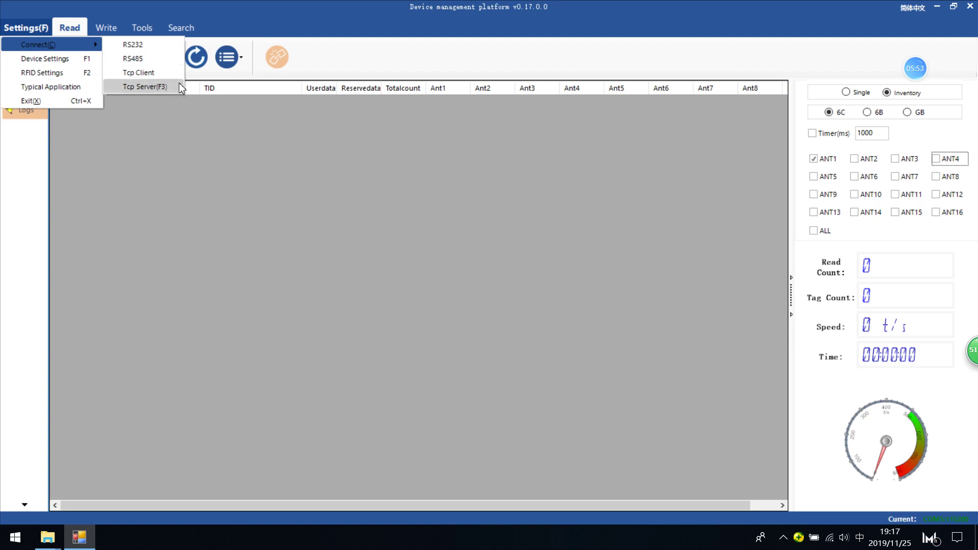
click(160, 87)
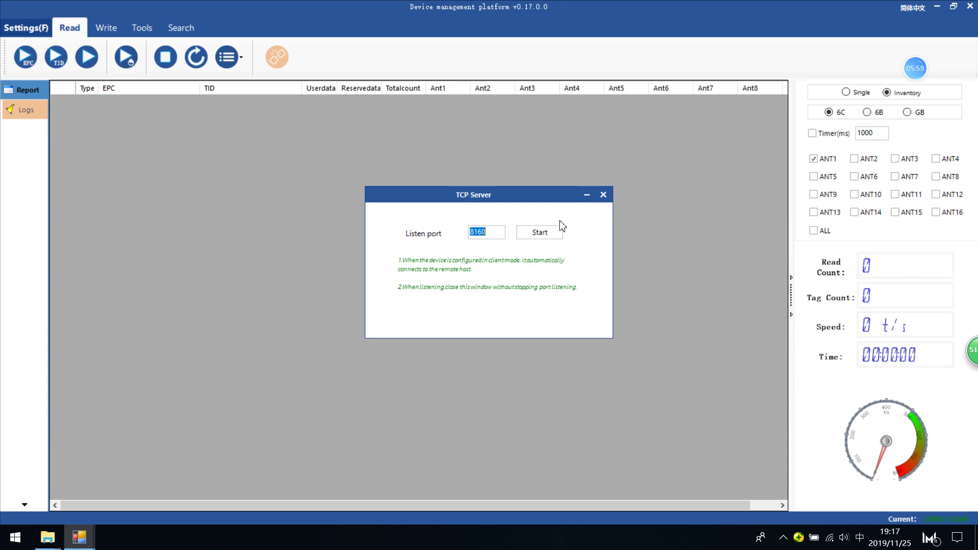
click(603, 194)
Try a Tcp Client connection to 192.168.1.168:8160, then close the window
click(27, 29)
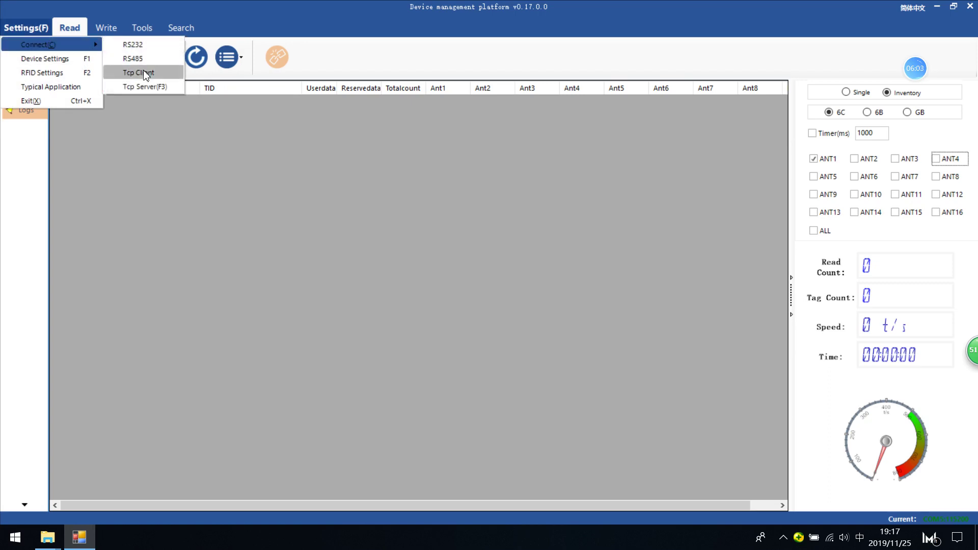
click(146, 74)
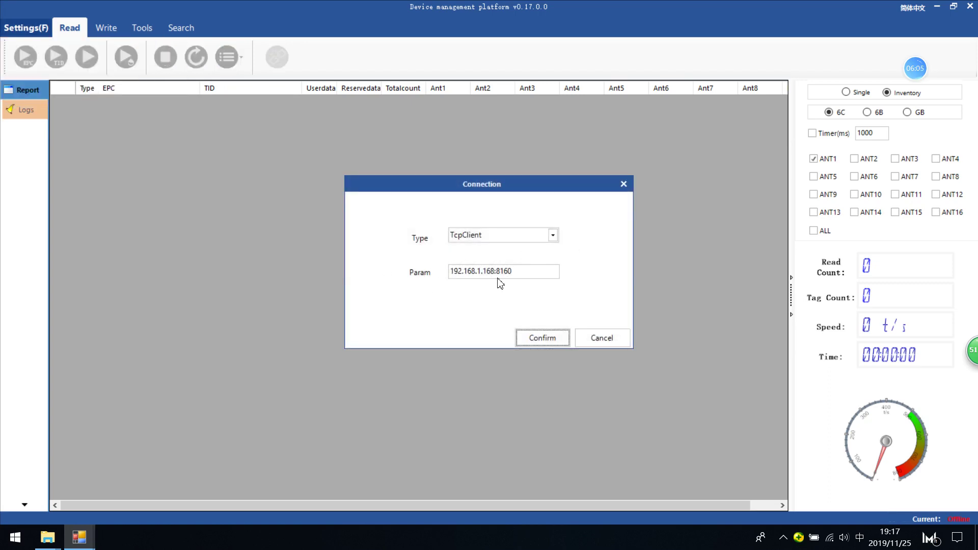
click(532, 268)
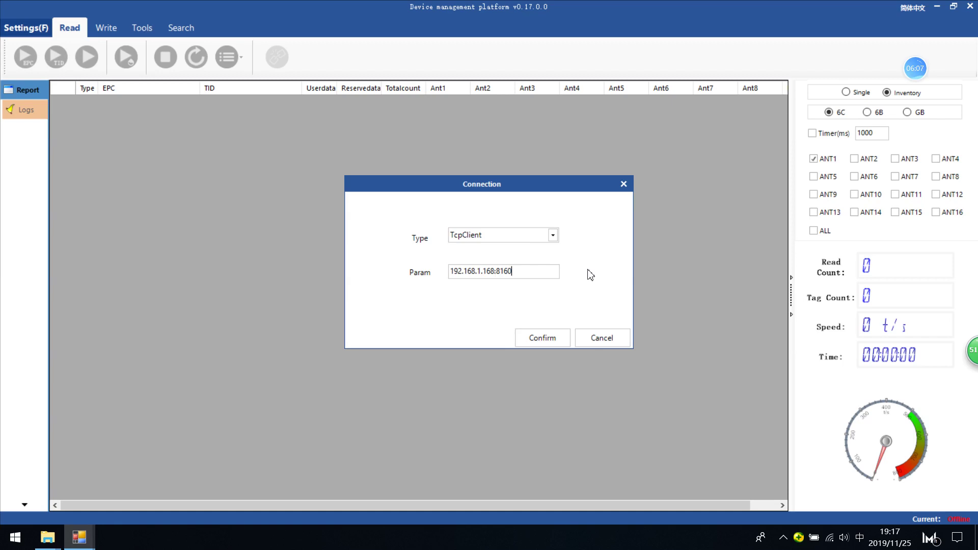
click(624, 185)
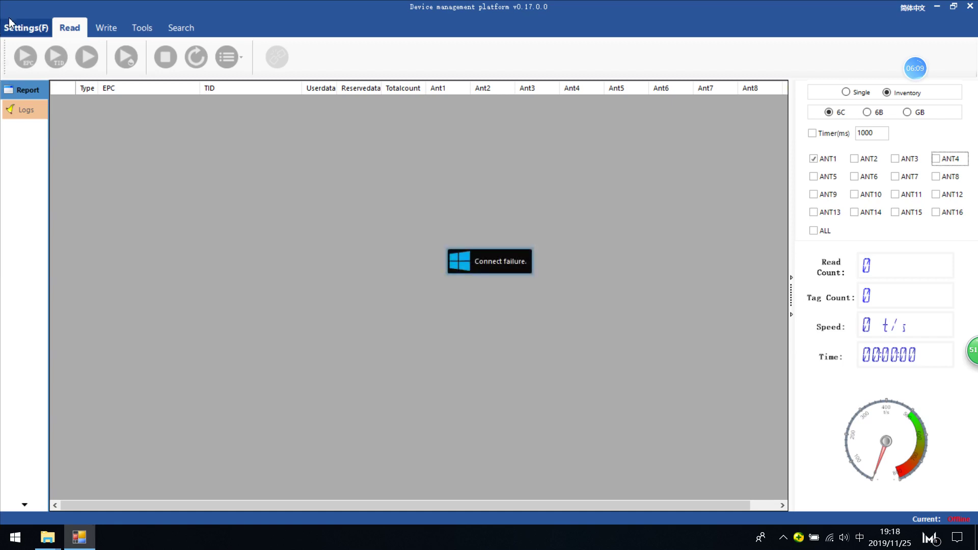
Reconnect over RS232 on COM5 and confirm
click(23, 28)
mouse_move(95, 44)
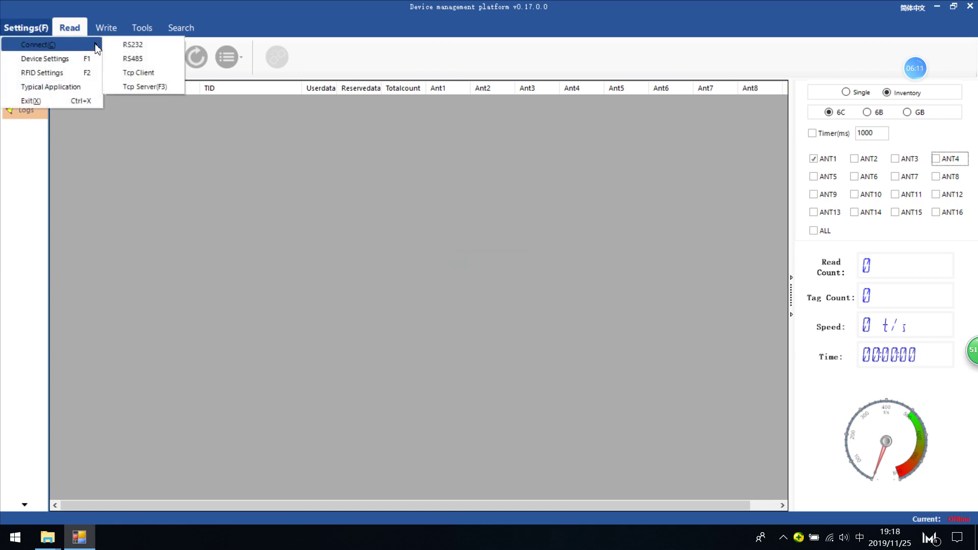
click(150, 46)
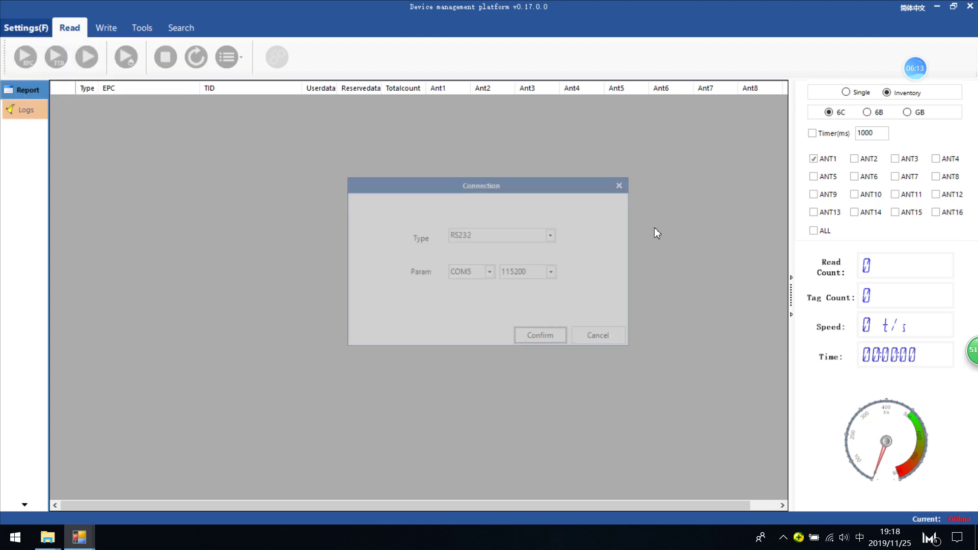
click(532, 338)
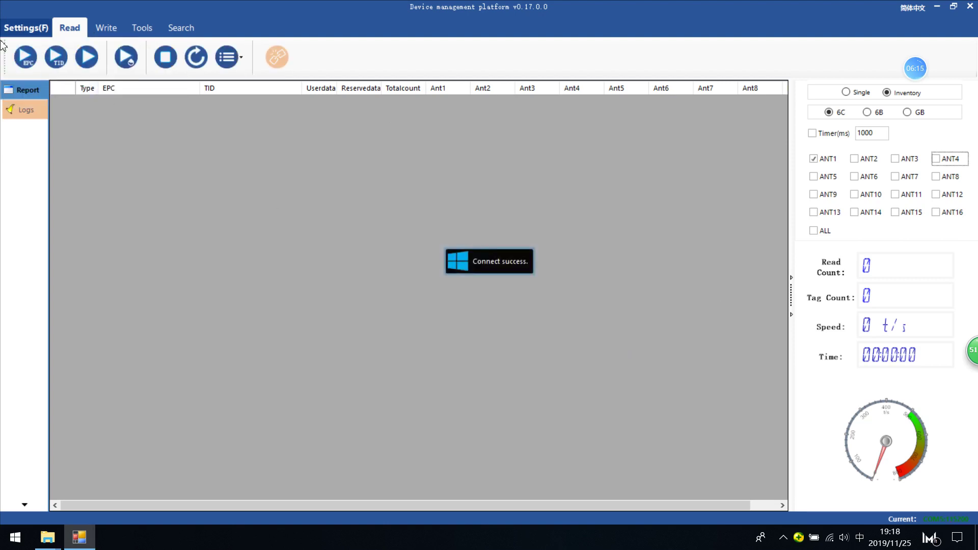
click(25, 28)
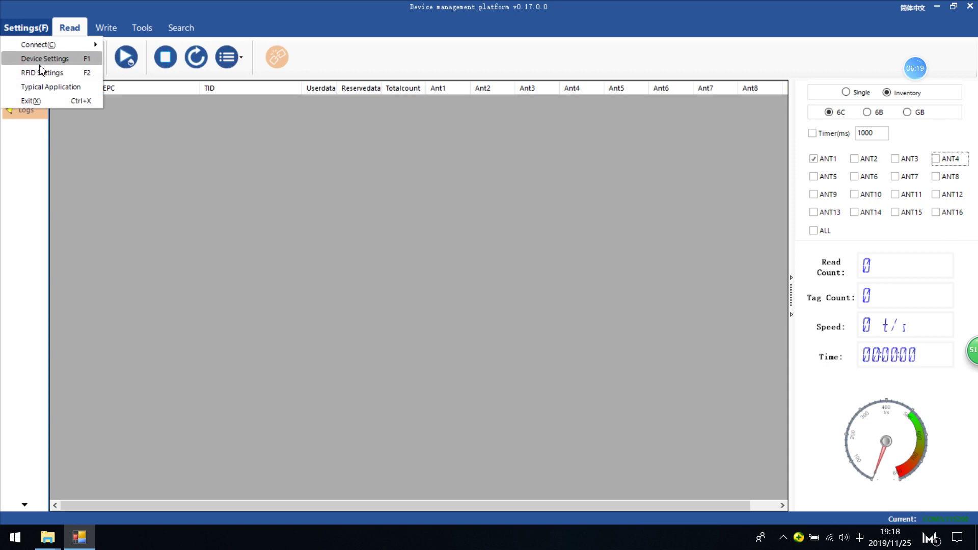
Open Device Settings, clear the subnet mask, check the DNS1 and MAC fields, then show WIFI settings
key(Return)
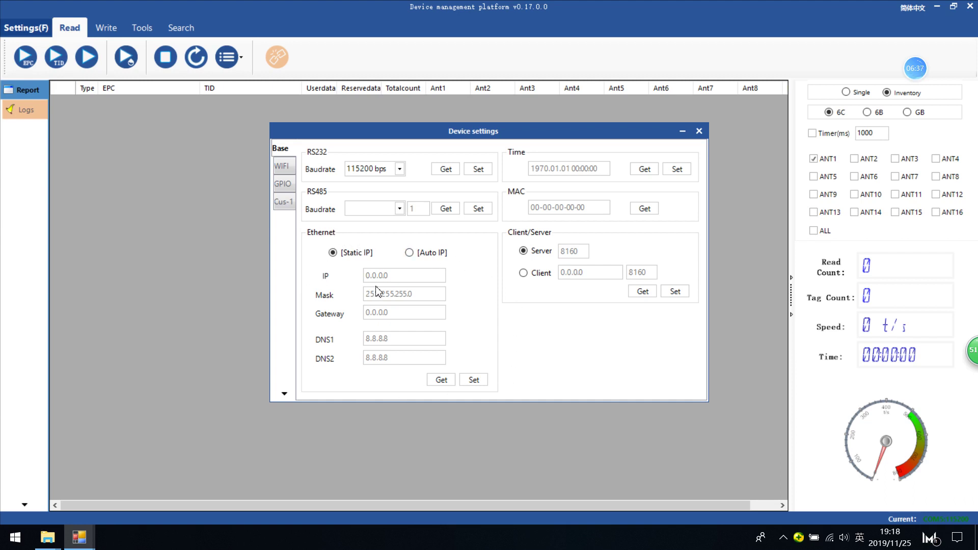
click(406, 293)
key(ctrl+a)
key(BackSpace)
click(392, 340)
click(549, 208)
click(286, 172)
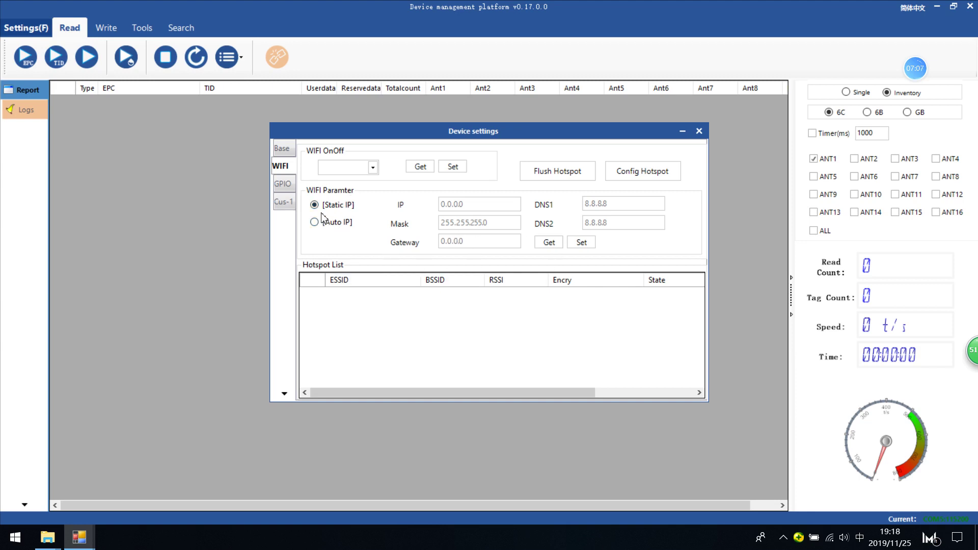
Show the GPIO page, centre the dialog, and enable GPO1, checking its Low/High level list
click(283, 185)
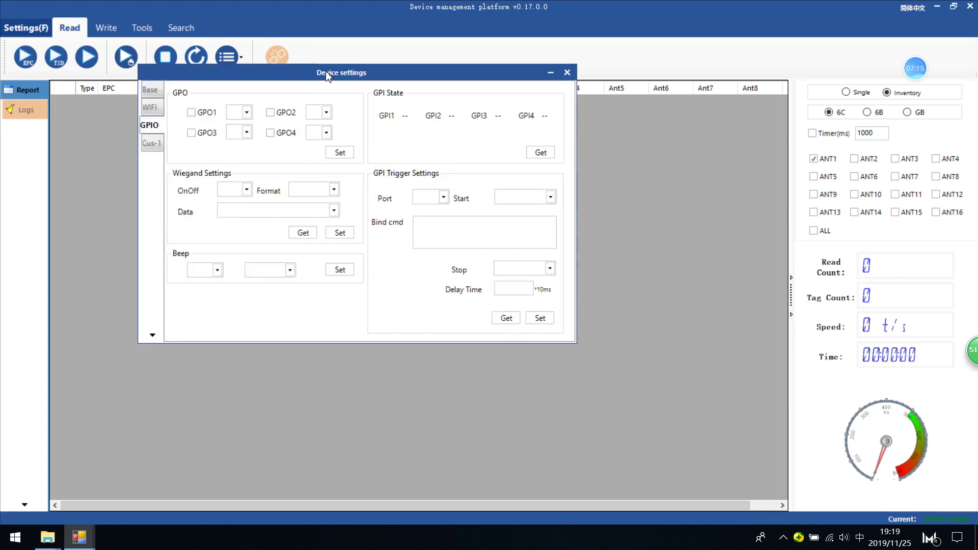
drag(327, 73, 399, 145)
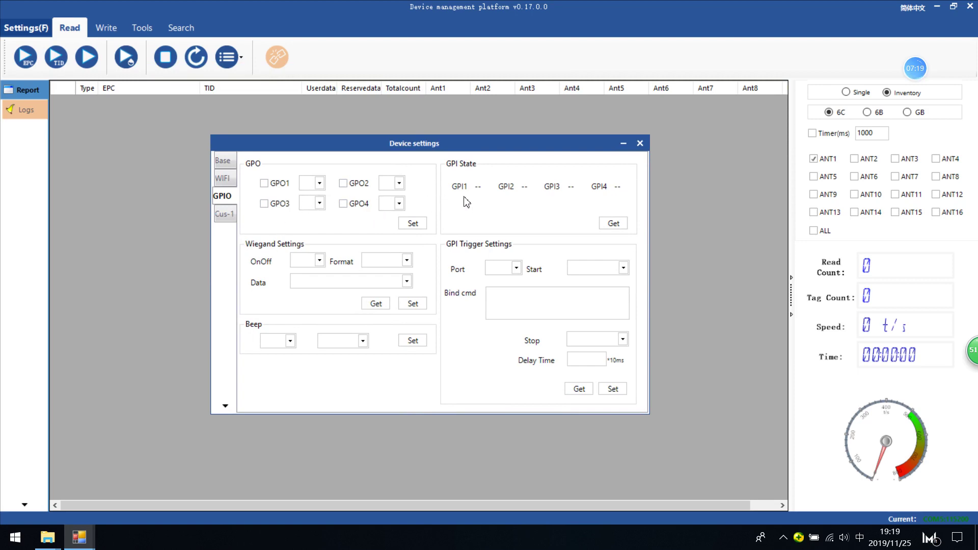
click(264, 183)
click(320, 183)
click(310, 174)
click(316, 184)
click(356, 161)
Set the Beep option to Off
click(292, 341)
click(272, 354)
click(290, 341)
click(304, 302)
Check the Cus-1 page's matched GPO1 levels, then close Device settings and open the Settings(F) menu
click(220, 214)
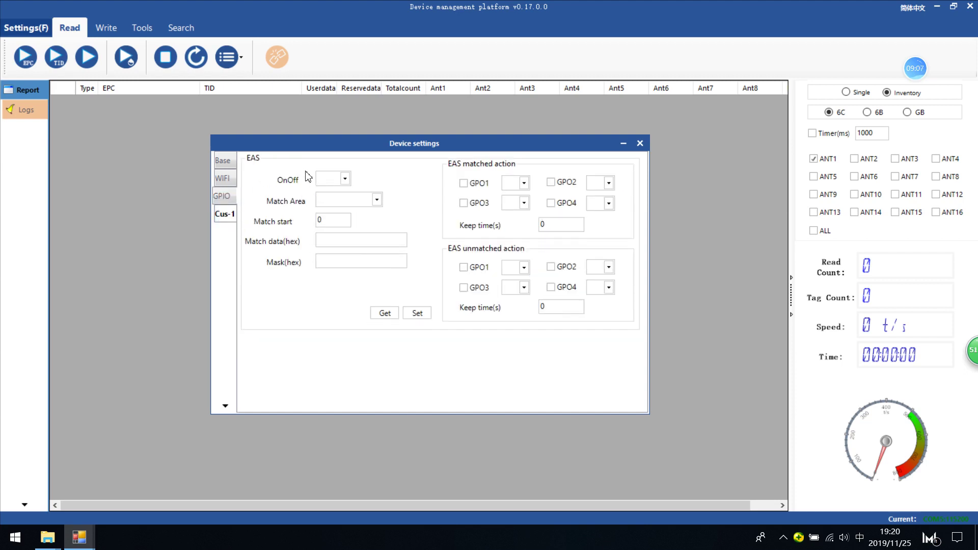
click(515, 183)
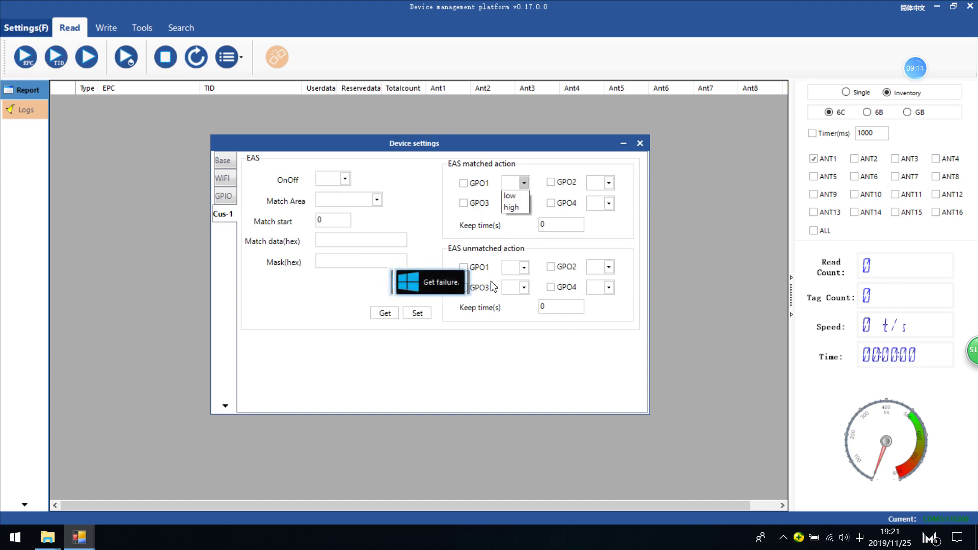
click(525, 257)
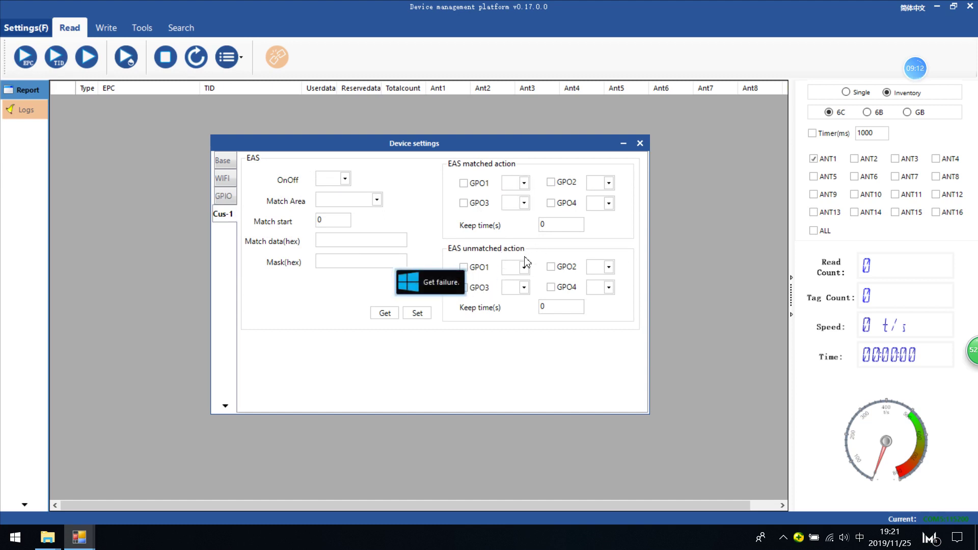
click(641, 144)
click(14, 28)
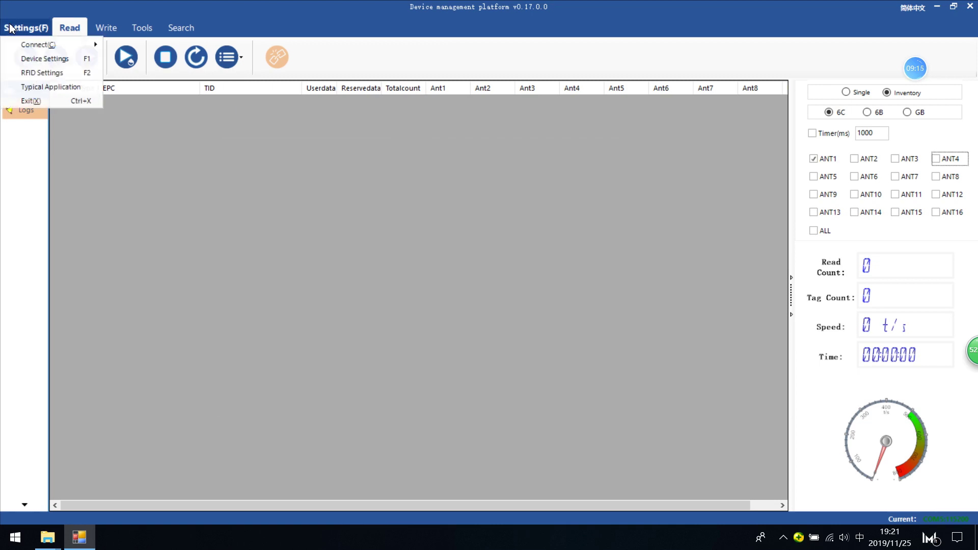
In RFID Settings, apply EPC speed 3|Fast mode with QV kept at 4|Multi
click(72, 75)
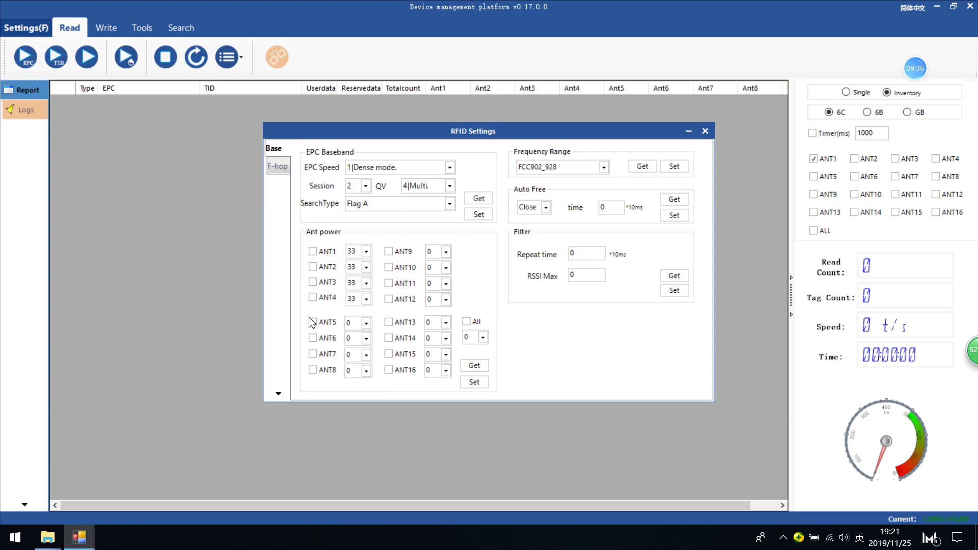
click(449, 167)
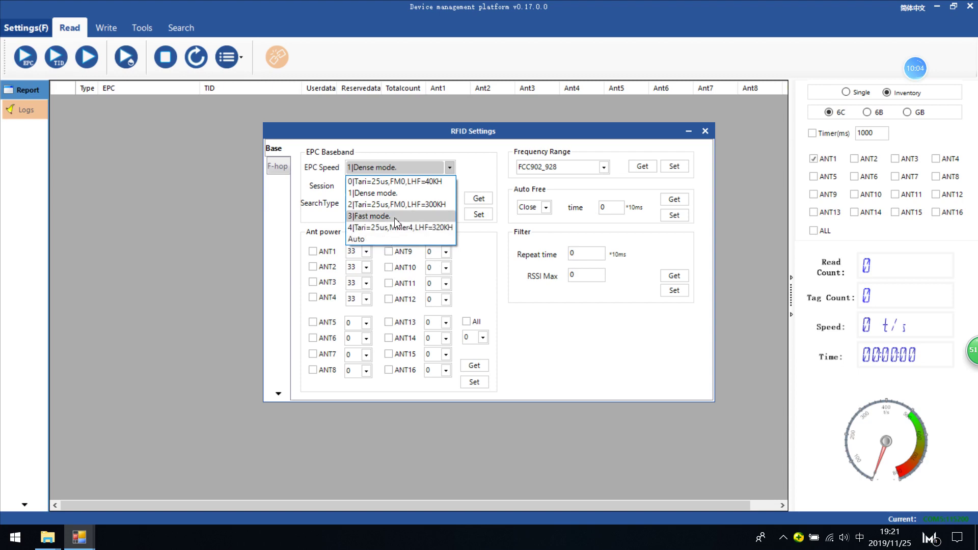
click(395, 218)
click(448, 186)
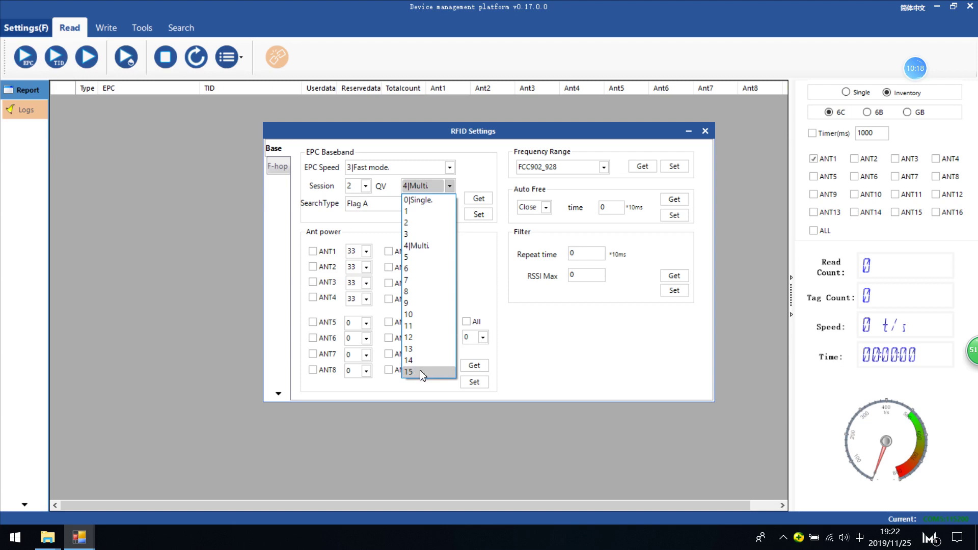
click(434, 246)
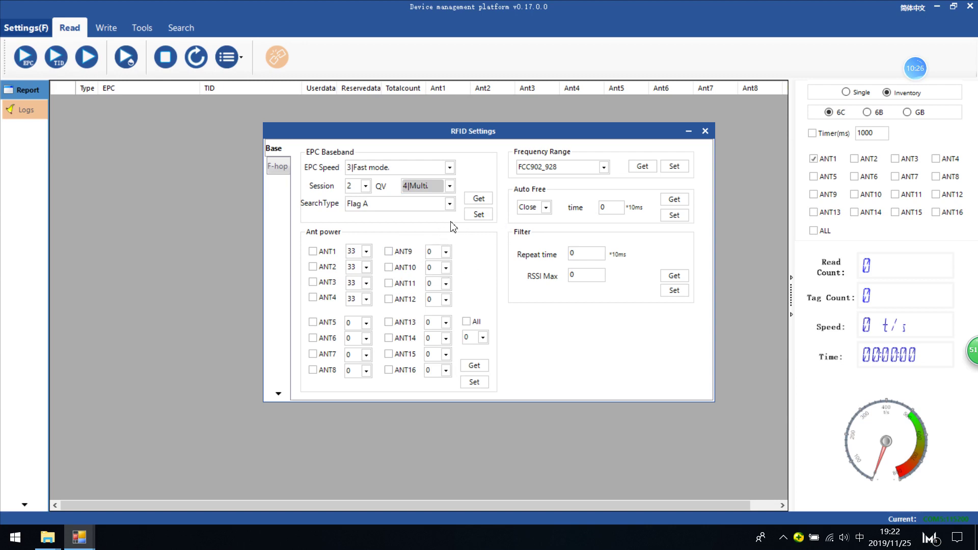
click(477, 214)
Include antennas ANT1, ANT2, ANT3 and ANT4 in the antenna power settings
click(313, 251)
click(312, 266)
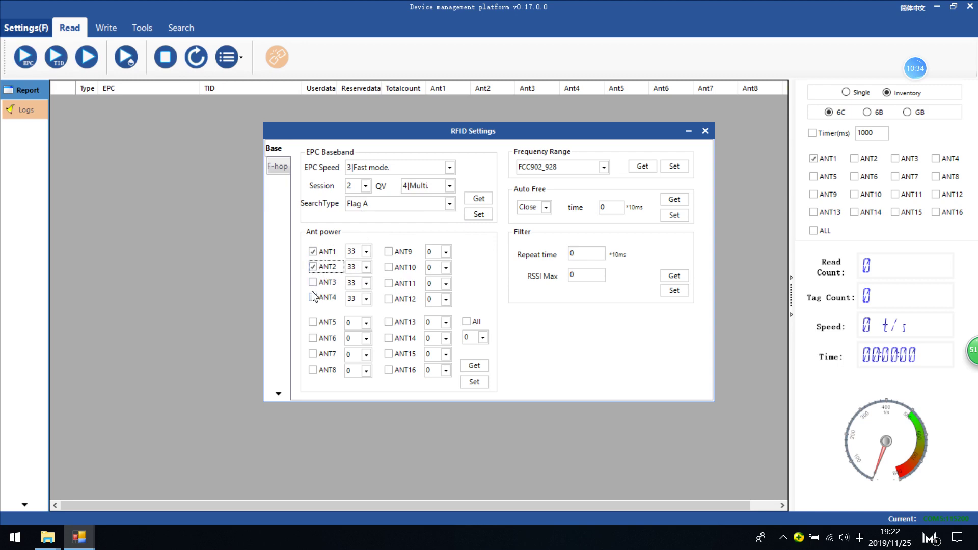
click(312, 297)
click(313, 282)
Change ANT1 power to 16 and back to 33, then save antenna power to the reader
click(357, 252)
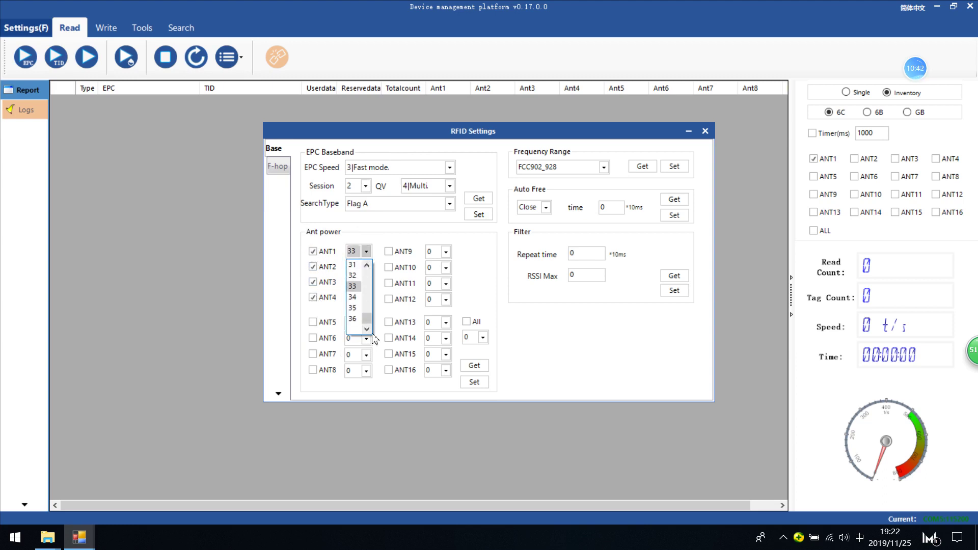
drag(369, 318, 378, 264)
scroll(359, 275, down, 7)
scroll(359, 296, up, 2)
click(359, 265)
click(367, 251)
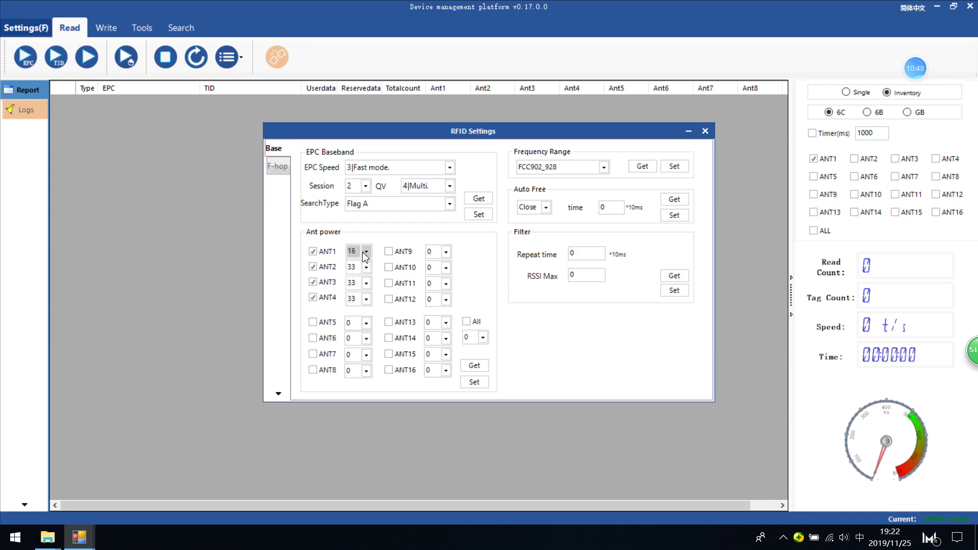
mouse_move(366, 299)
mouse_down()
mouse_move(368, 328)
mouse_move(365, 301)
mouse_up()
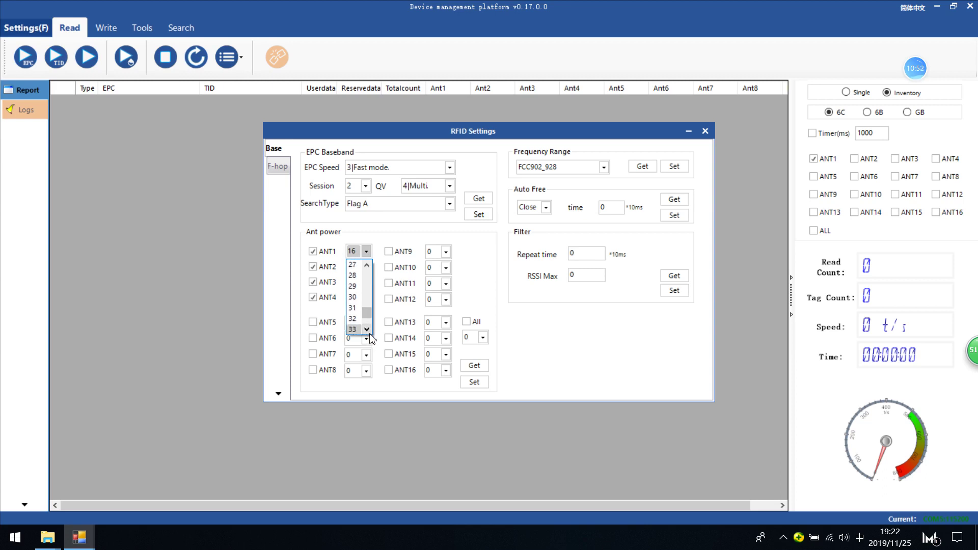
click(355, 323)
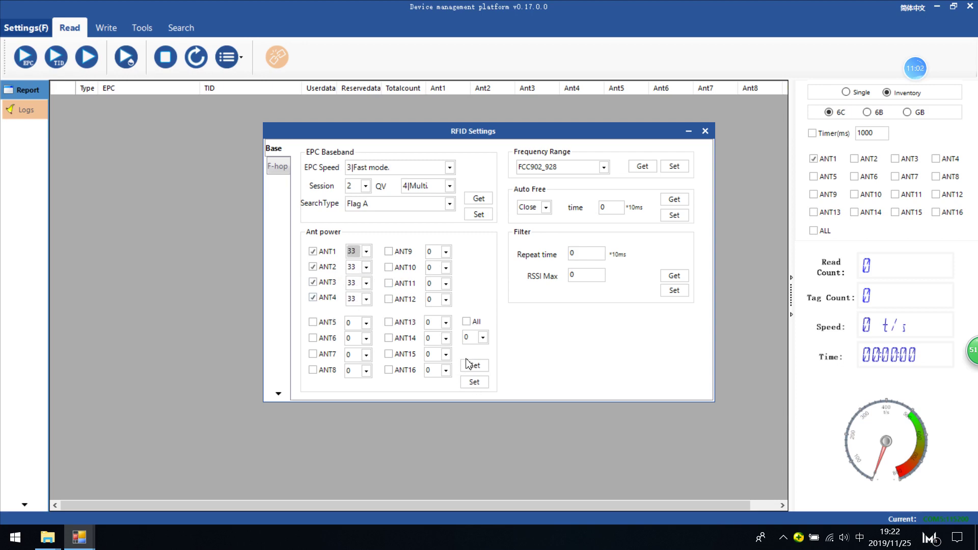
click(474, 381)
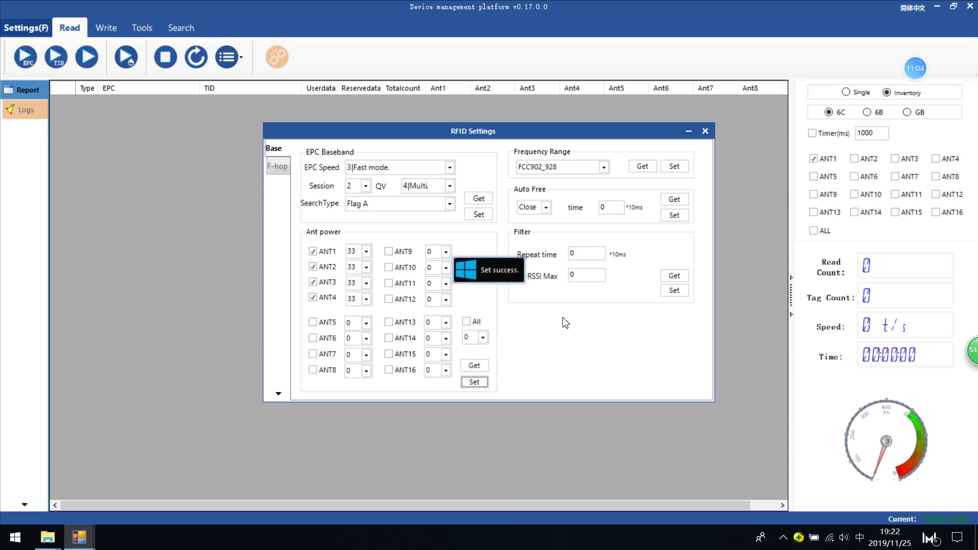
Review the F-hop page with FCC902_928, close RFID Settings and open the Settings(F) menu
click(277, 168)
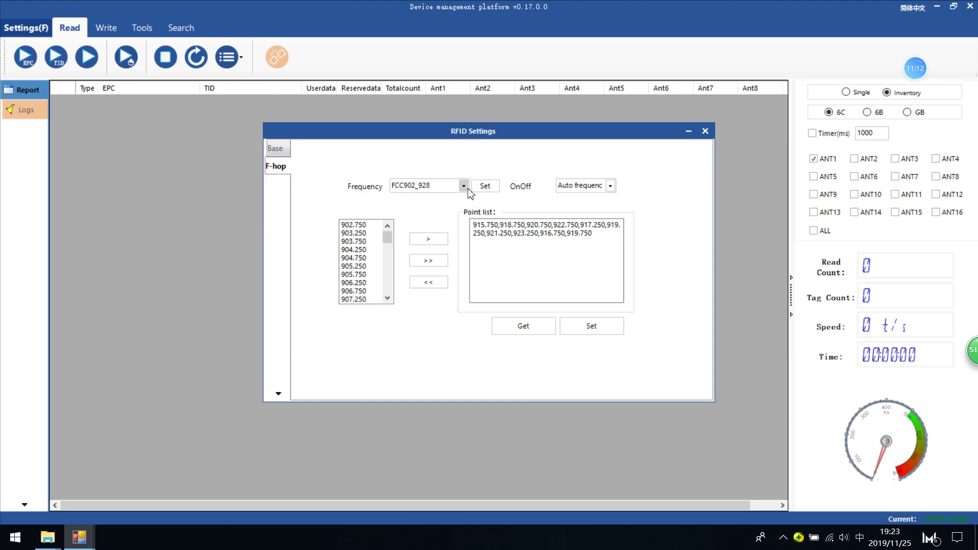
click(705, 132)
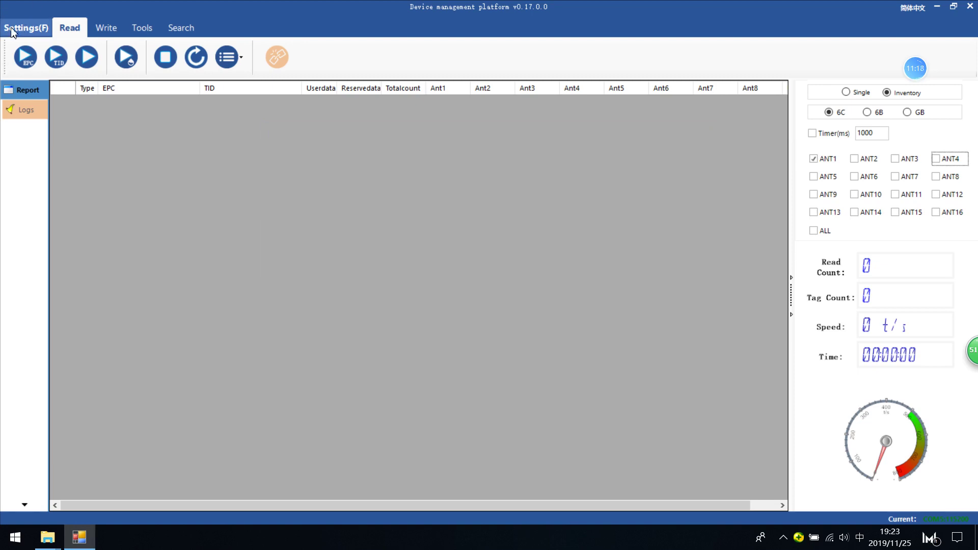
click(26, 27)
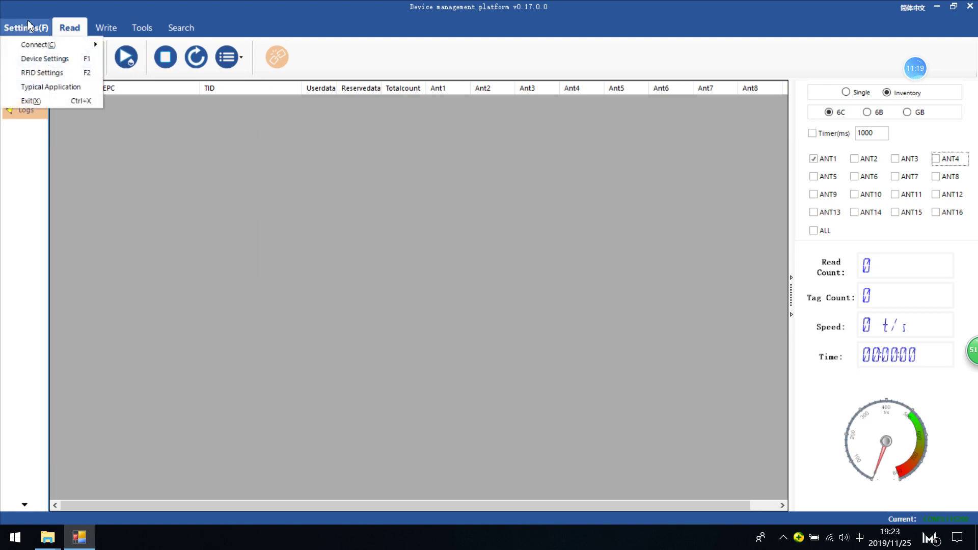
Open Typical Application and switch between the Double-Trigger and GPI-Settings pages
click(66, 89)
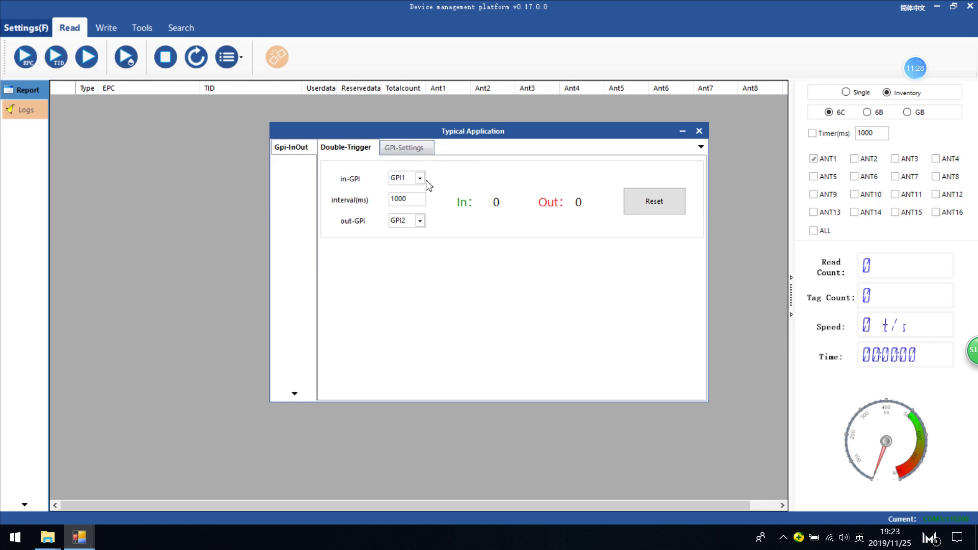
click(405, 149)
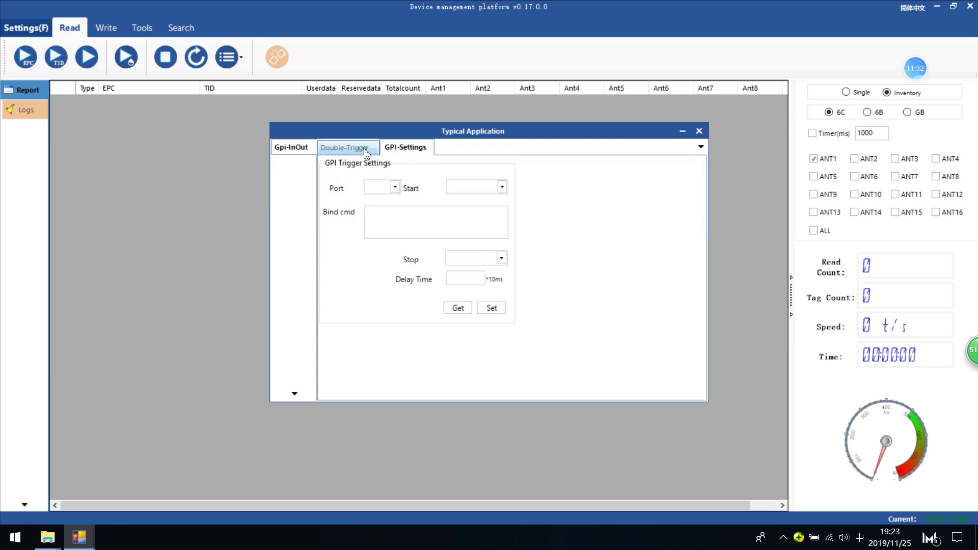
click(364, 151)
click(405, 150)
Browse the GPI Port and Start options unchanged, return to Double-Trigger, and close the window
click(395, 186)
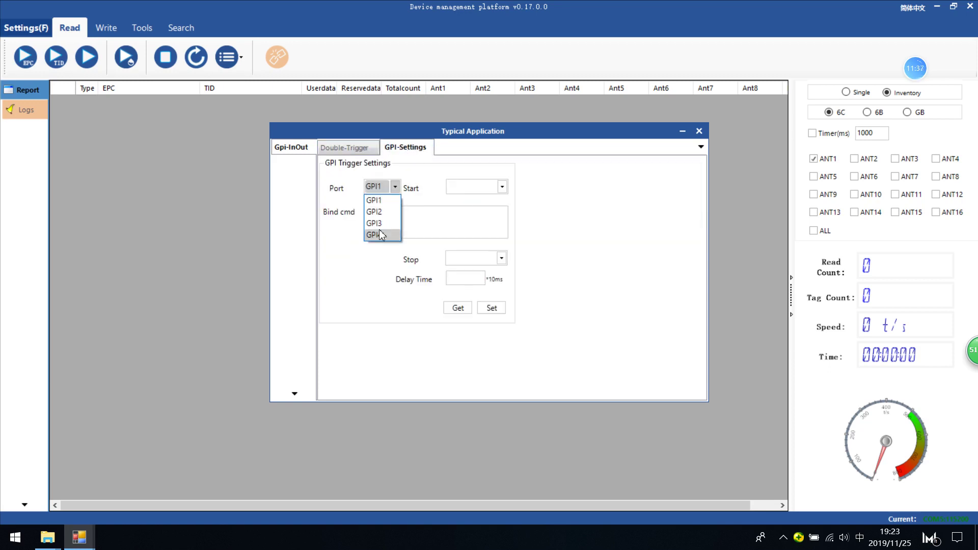
click(485, 172)
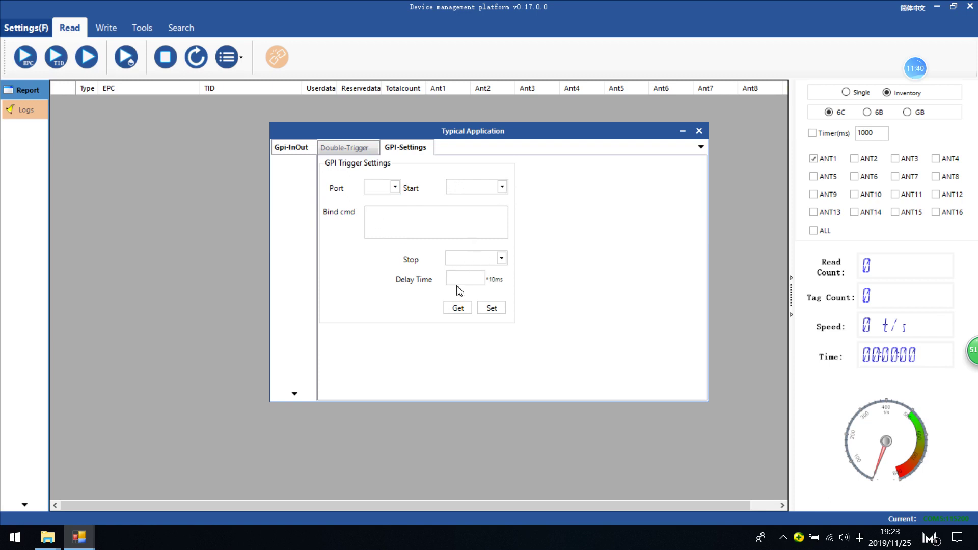
click(501, 186)
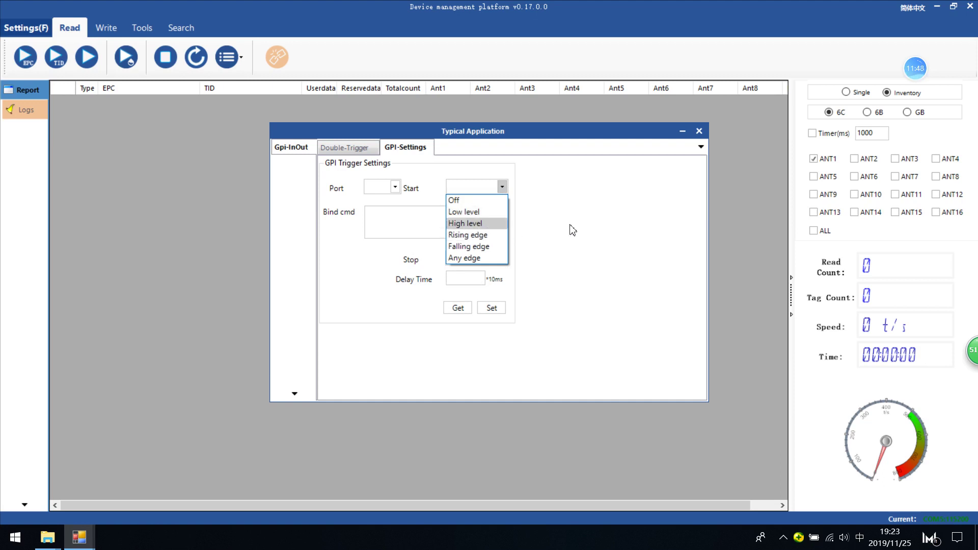
click(553, 255)
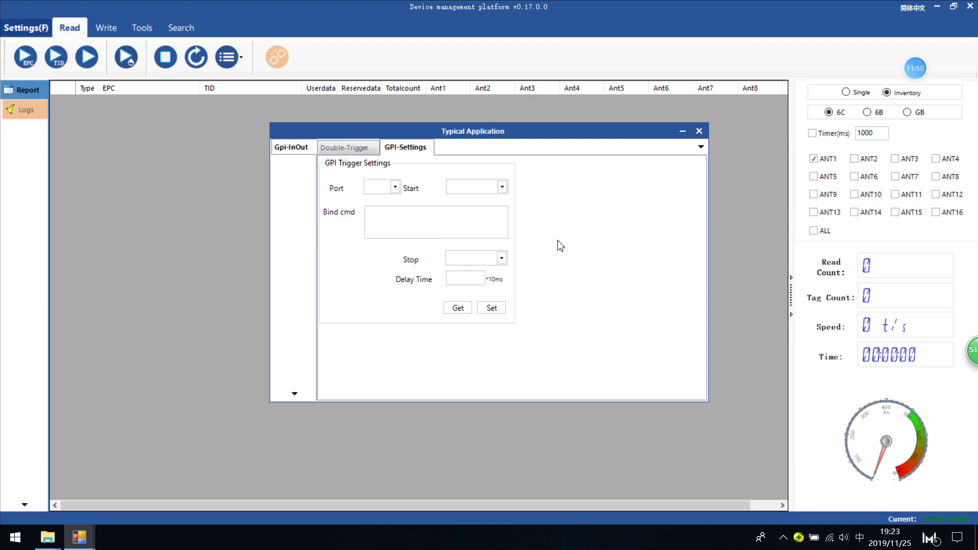
click(358, 153)
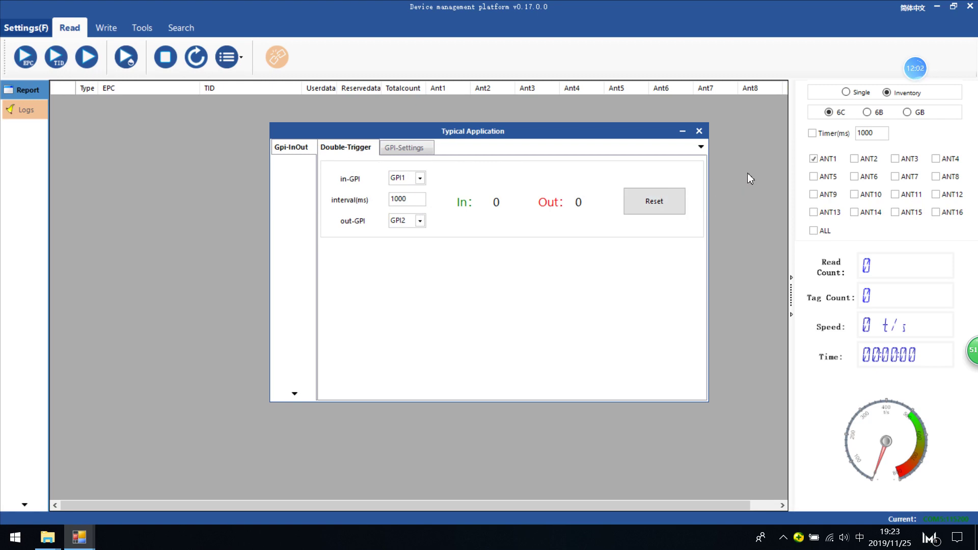
click(703, 132)
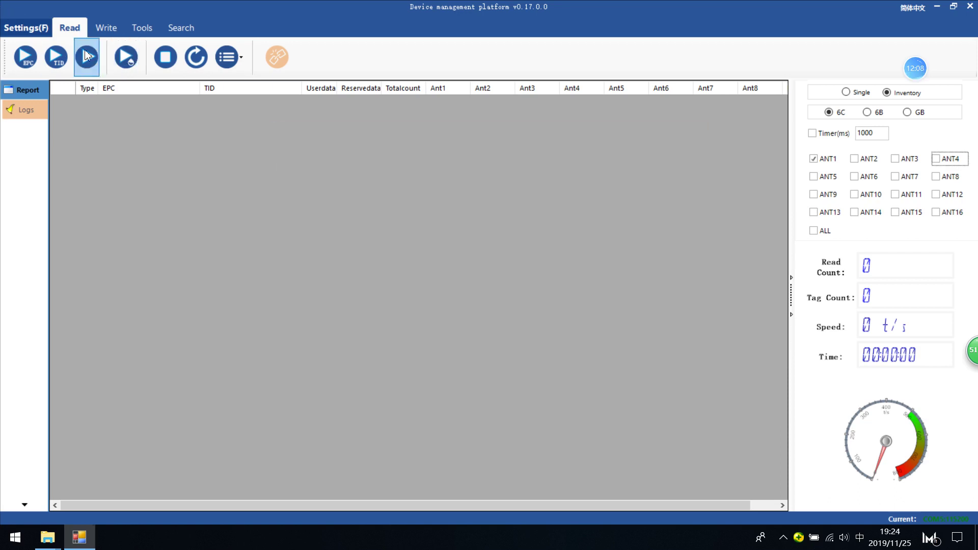
click(23, 24)
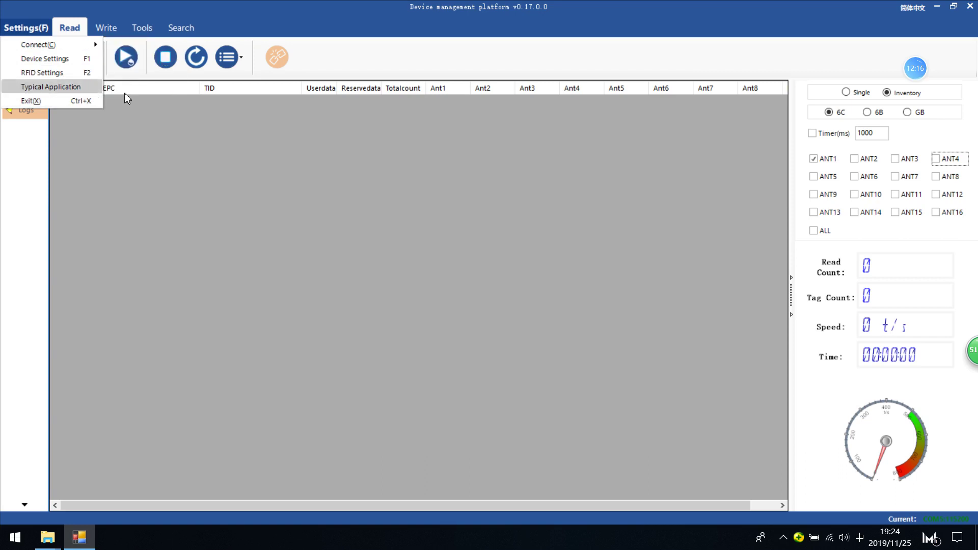
click(539, 47)
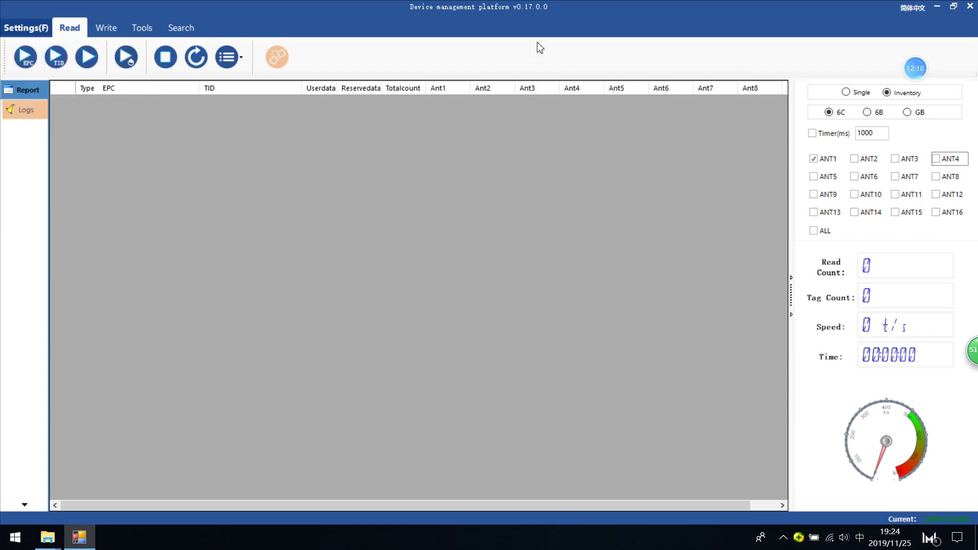